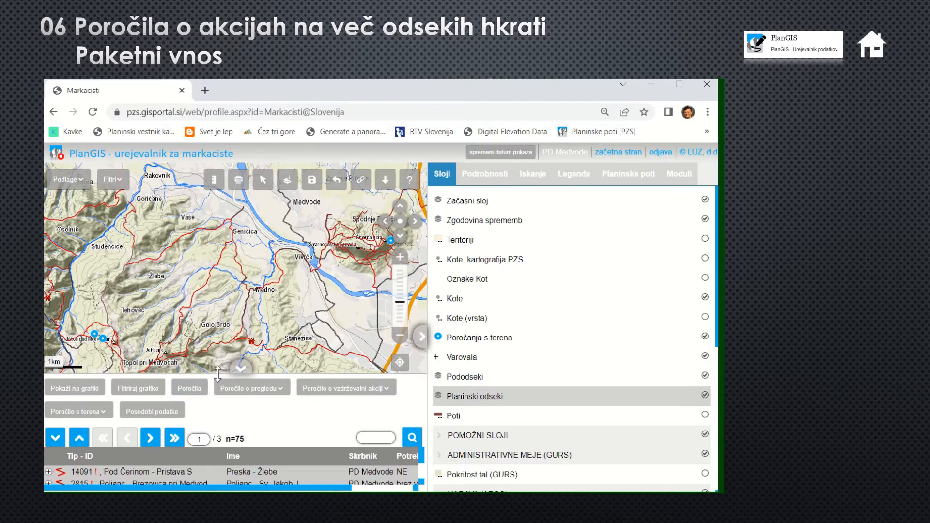
drag(222, 313, 222, 311)
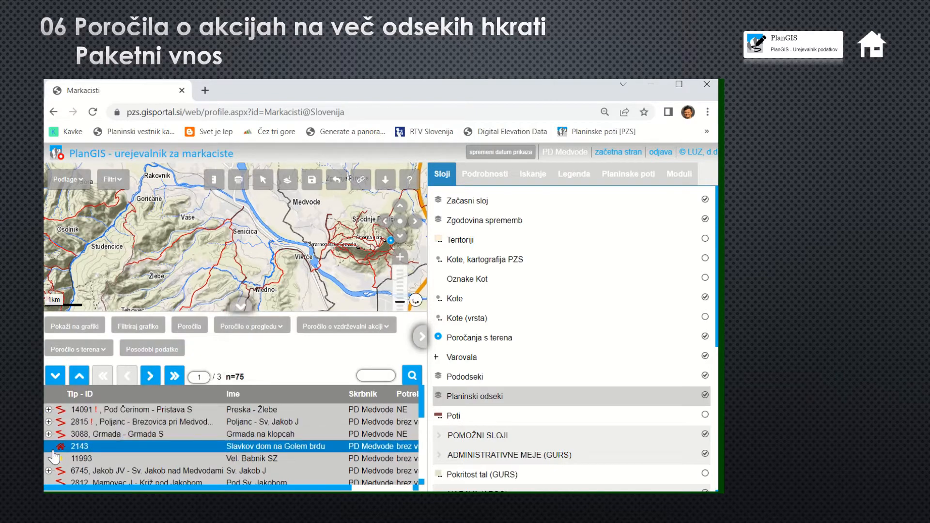
click(343, 329)
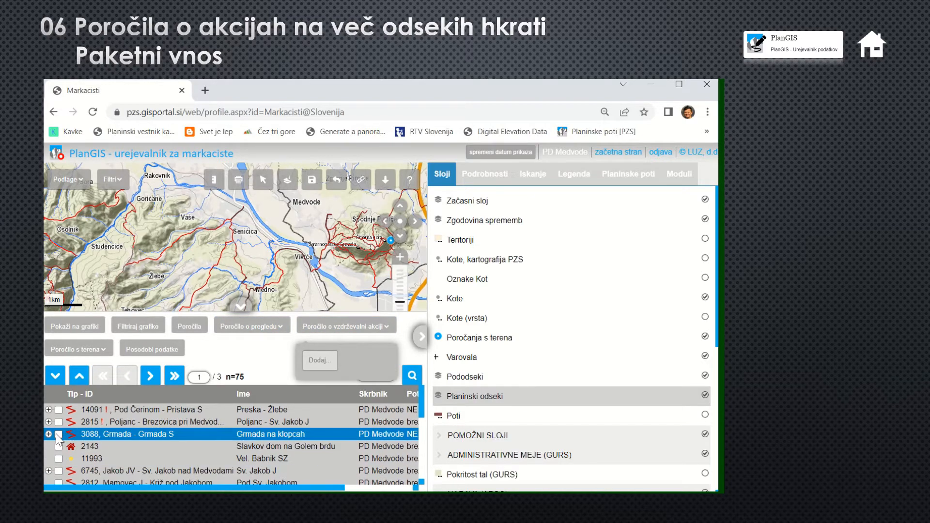
click(339, 328)
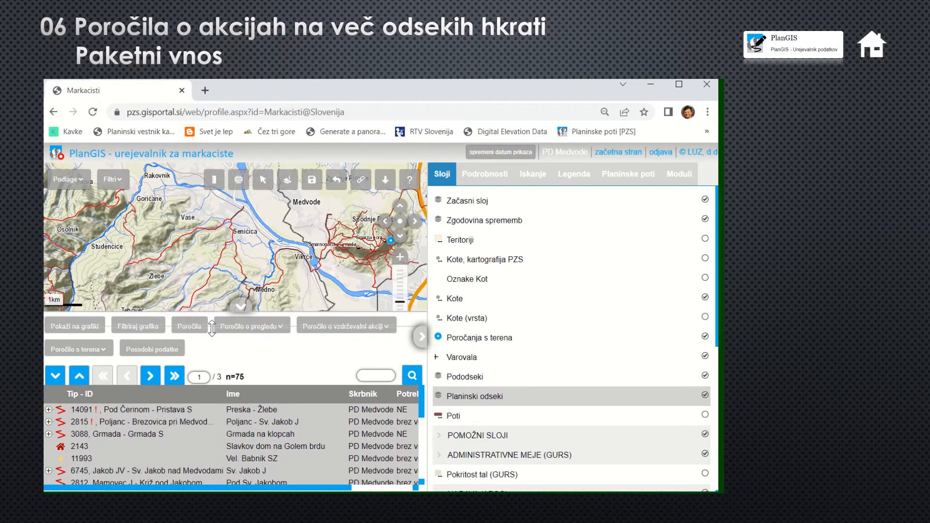
drag(212, 359, 211, 409)
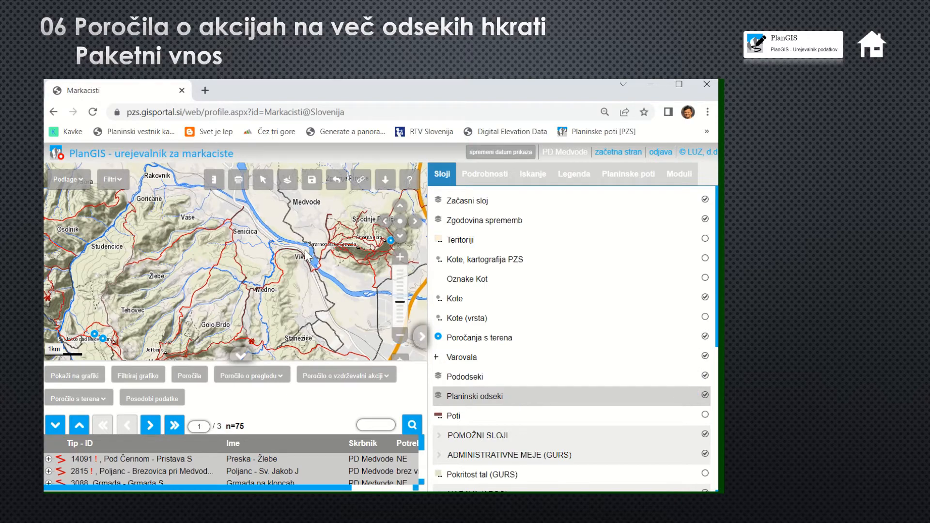
With the map selection tool, select the four connected trail sections running from Senica southwest towards Jeterbenk.
click(262, 186)
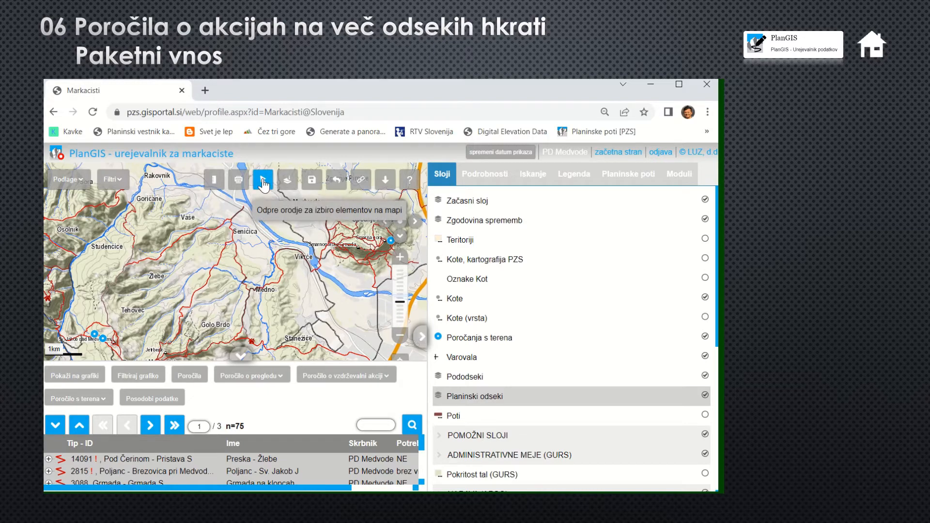
click(263, 183)
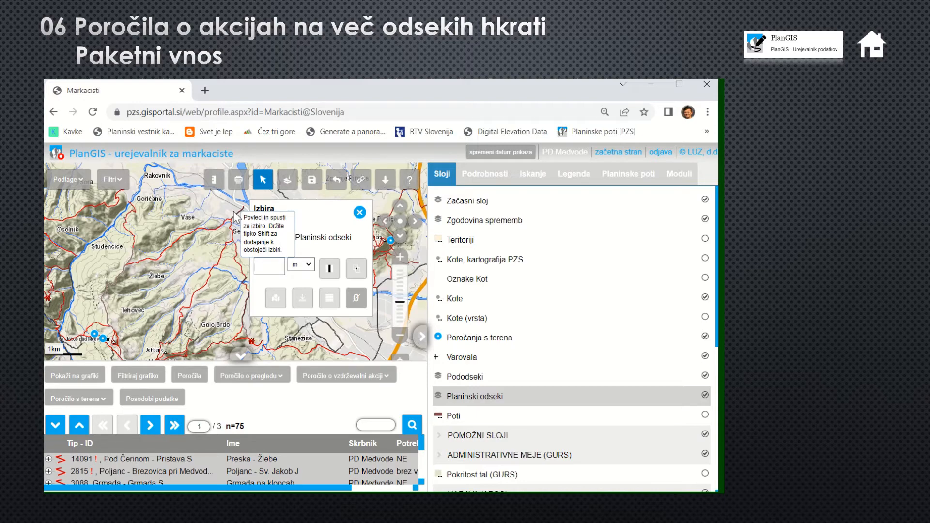
drag(233, 211, 239, 215)
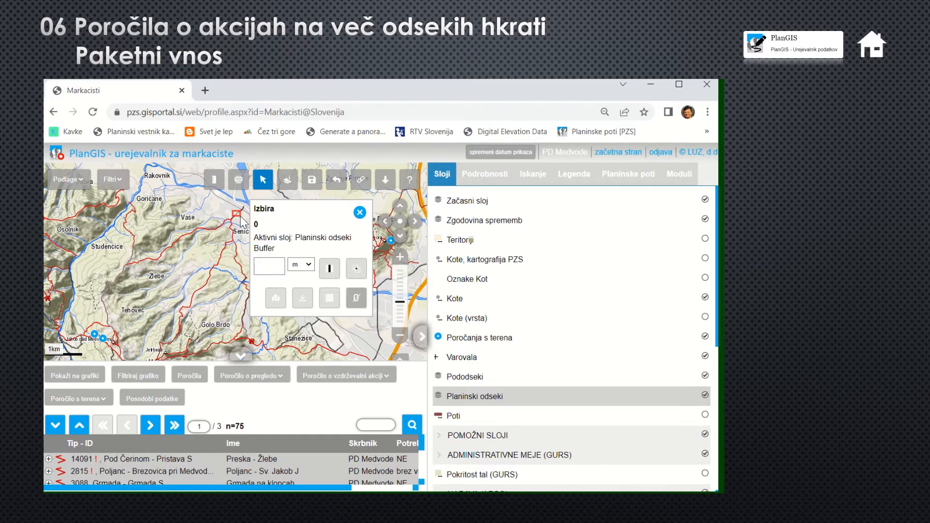
drag(240, 216, 240, 216)
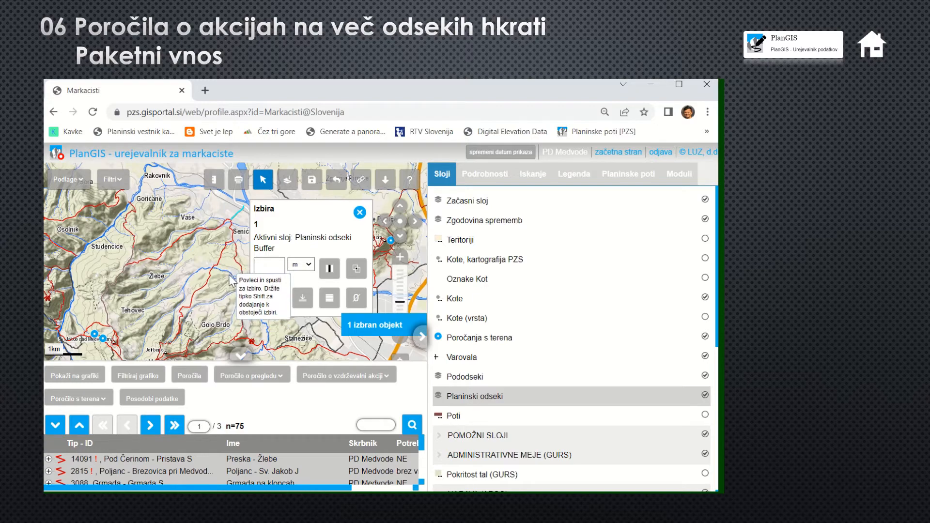
key(shift)
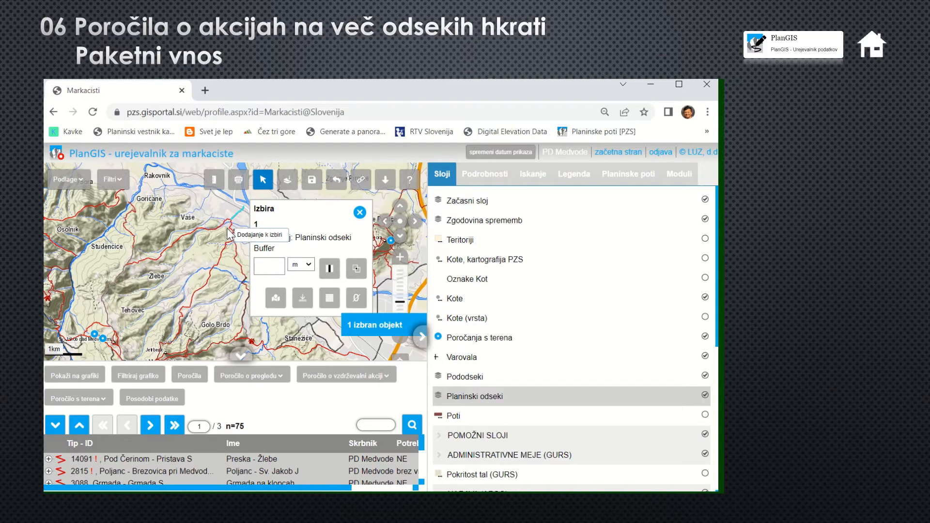
drag(227, 228, 238, 235)
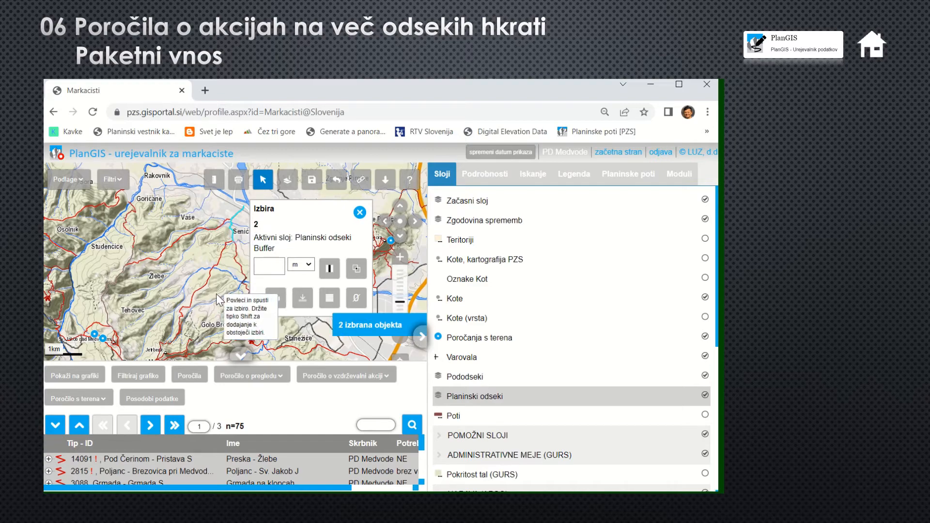
click(203, 275)
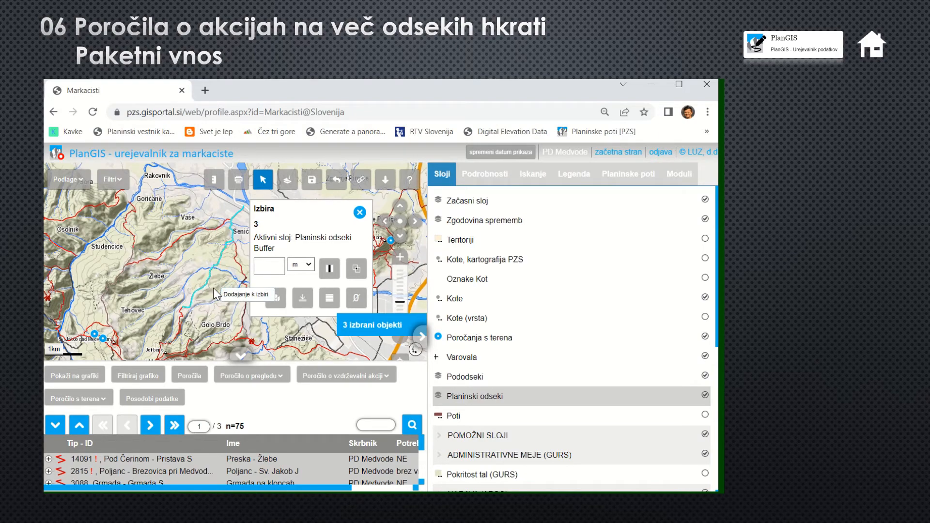
click(176, 319)
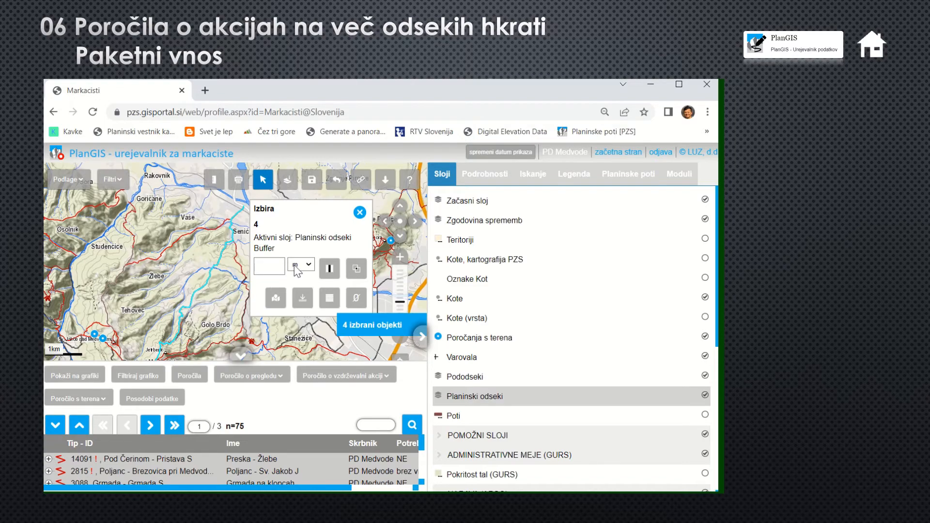
click(360, 212)
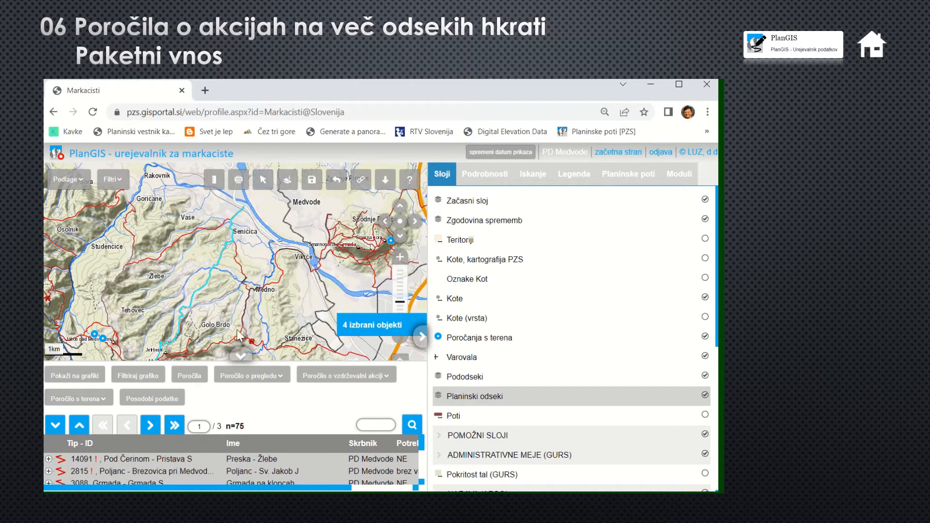
Add the short trail section just southwest of the Jeterbenk summit to the existing map selection.
drag(252, 312, 297, 247)
scroll(290, 254, up, 1)
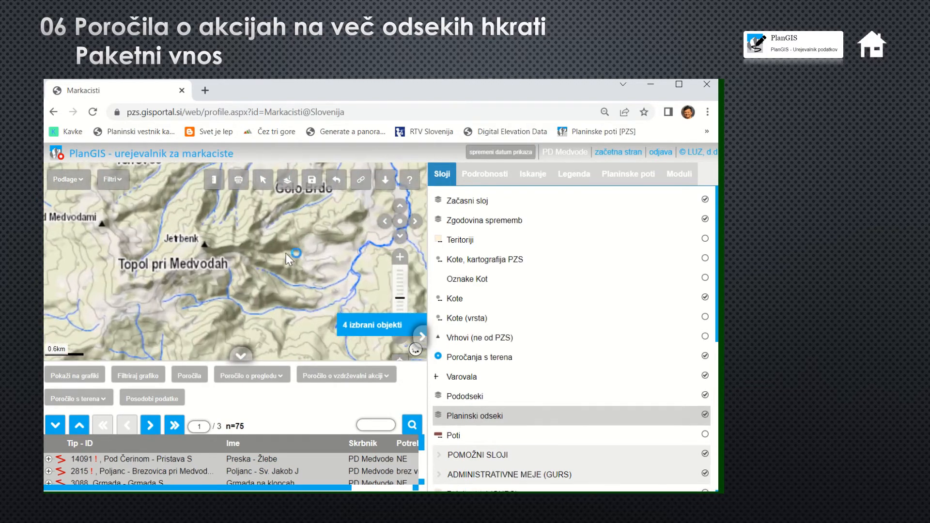
scroll(242, 254, up, 1)
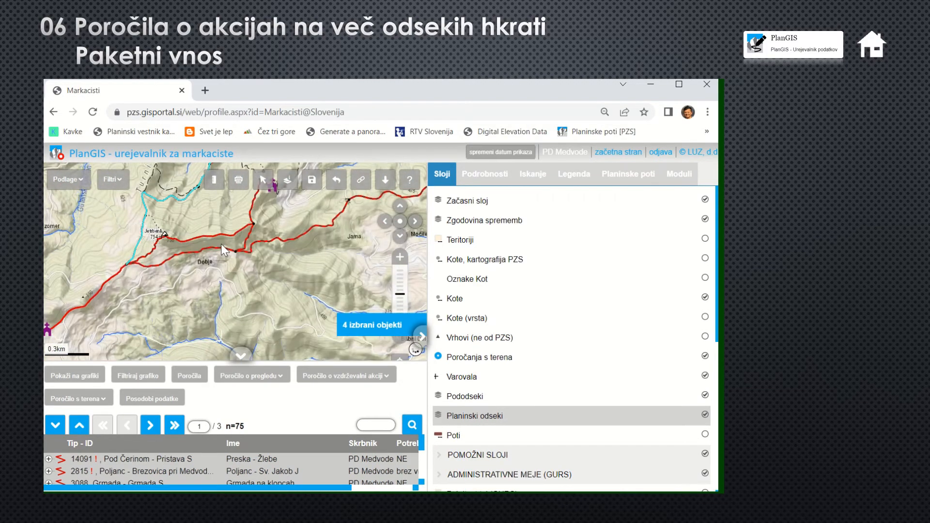
drag(220, 243, 260, 289)
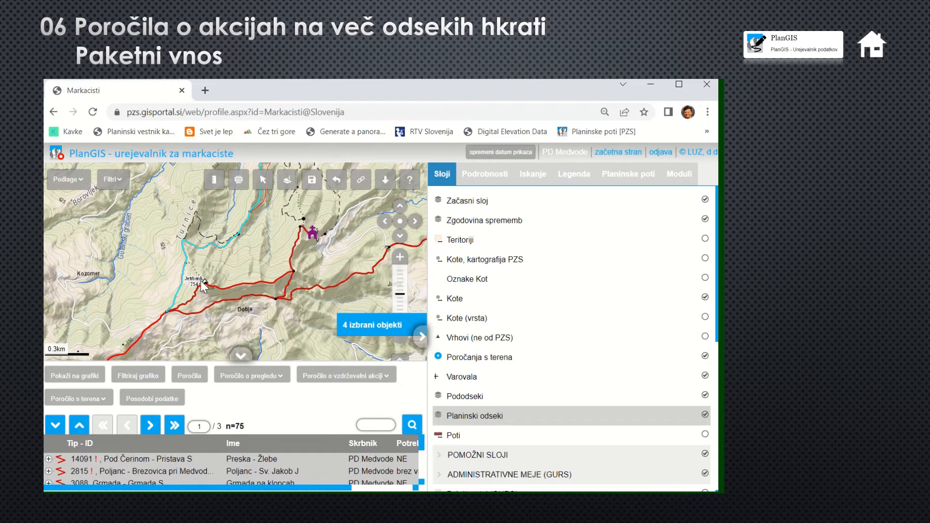
click(263, 181)
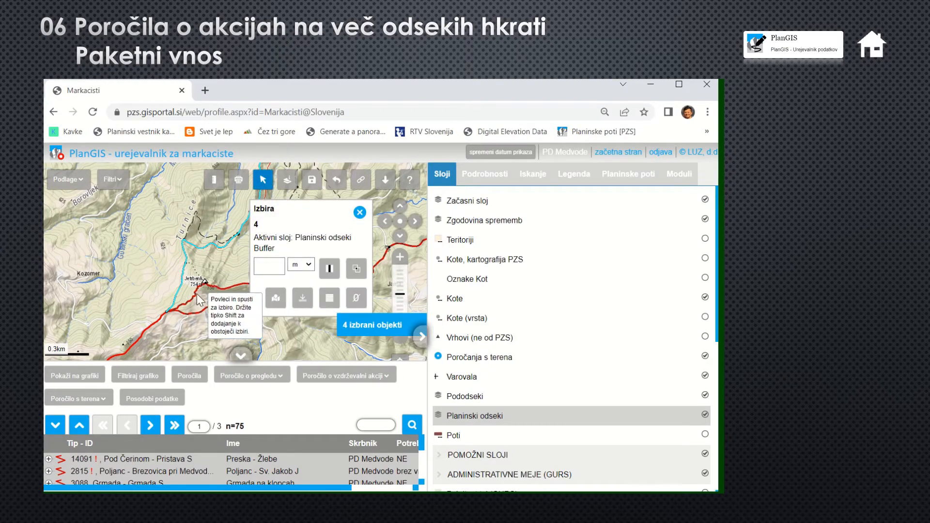
key(shift)
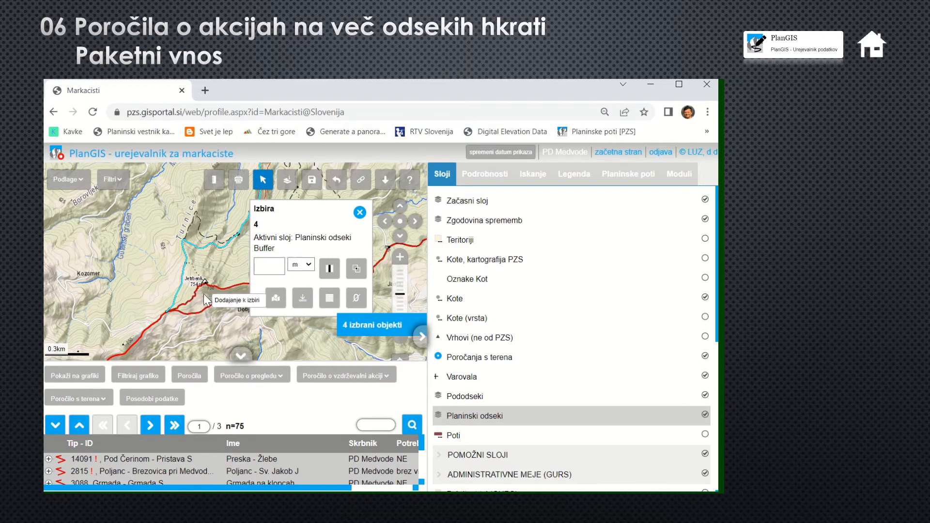
drag(189, 292, 199, 300)
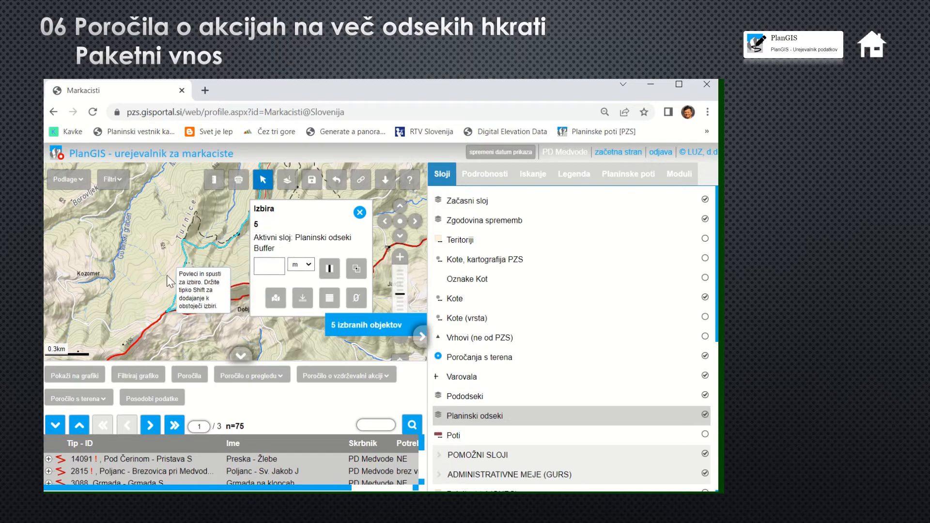
Filter the attribute table to the sections selected on the map and enlarge the table area to show them all.
click(302, 301)
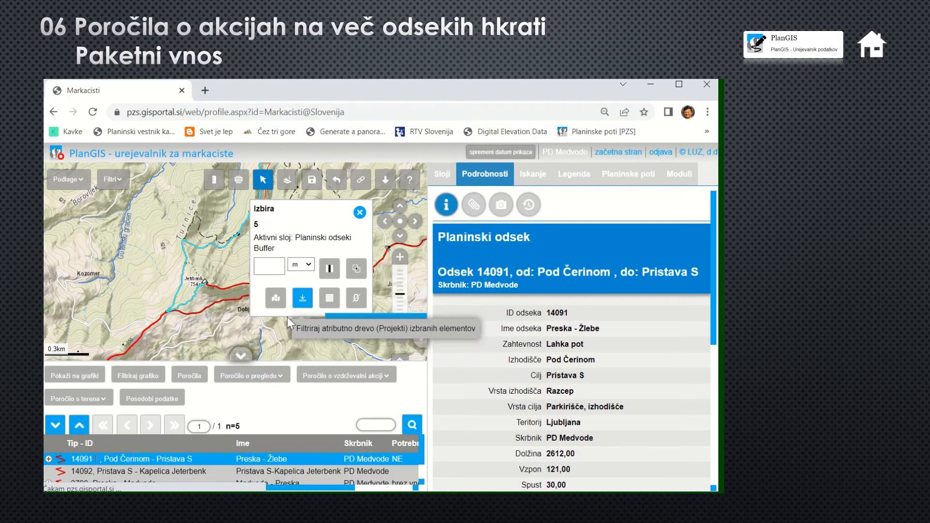
click(179, 459)
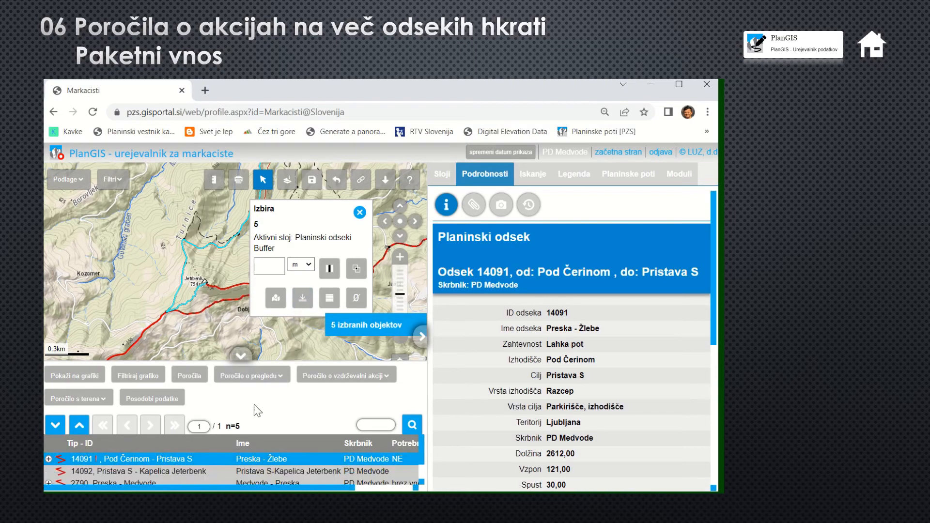
click(359, 213)
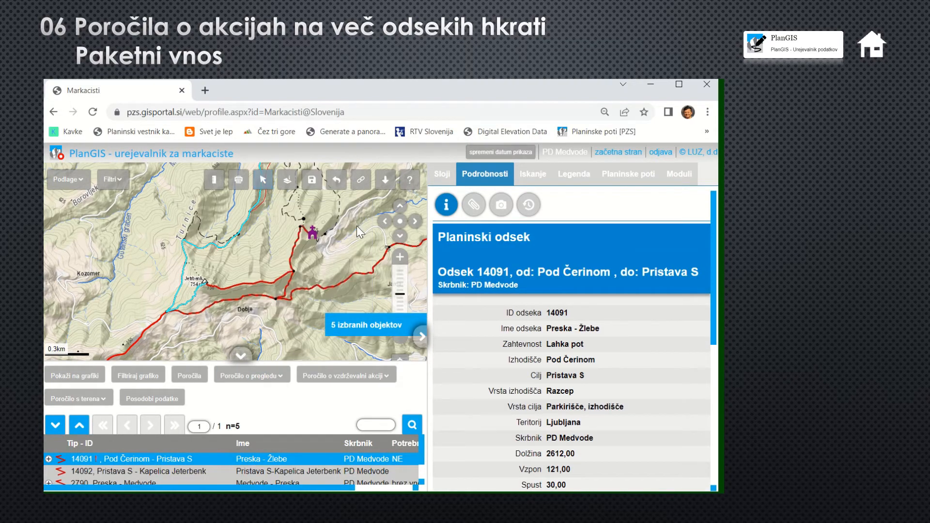
drag(293, 361, 305, 280)
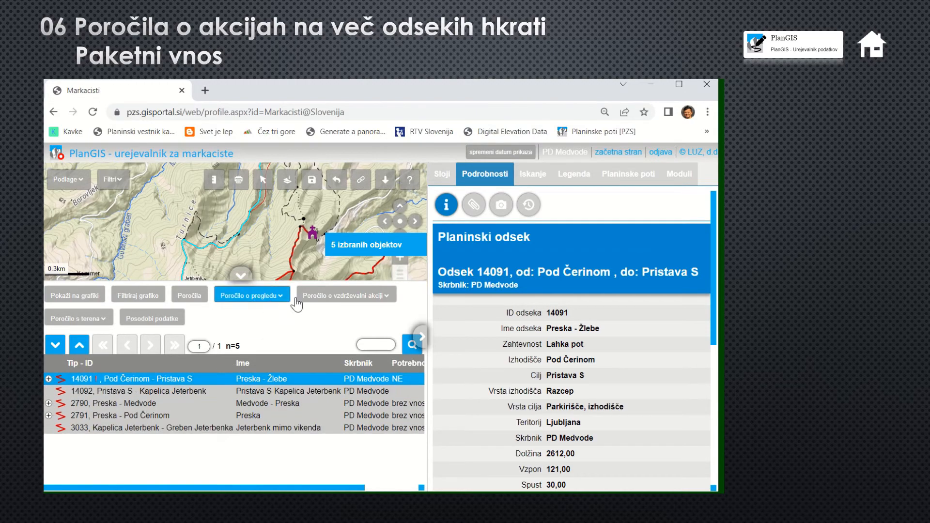
Start a maintenance action report and mark sections 14091, 14092, 2790, 2791 and 3033 for it.
click(350, 298)
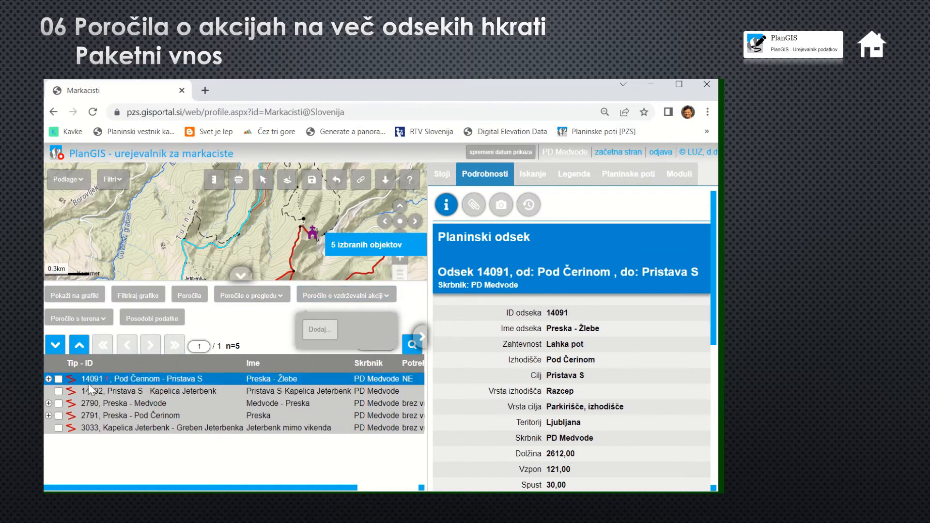
click(57, 379)
click(59, 390)
click(58, 403)
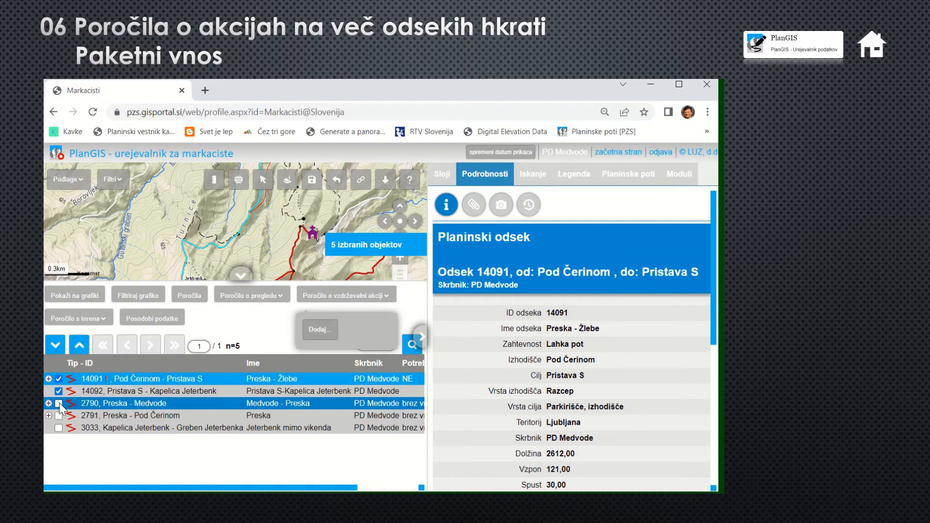
click(59, 416)
click(58, 427)
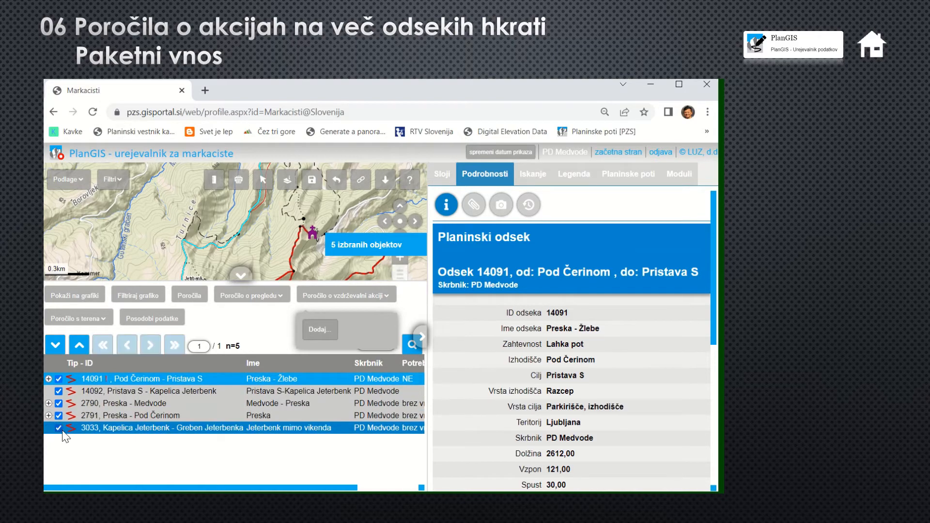
click(233, 416)
click(201, 404)
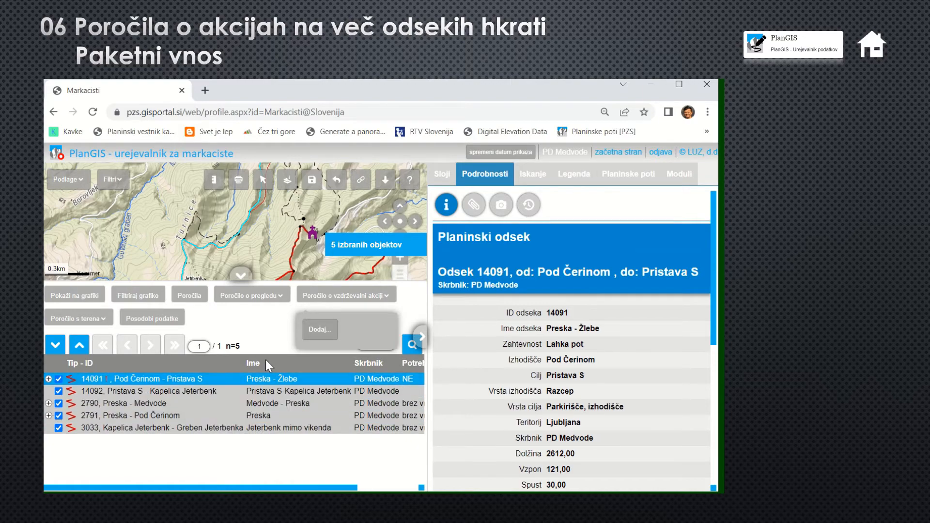
Create the batch action report for the marked sections and set the number of actual days to 1.
click(321, 329)
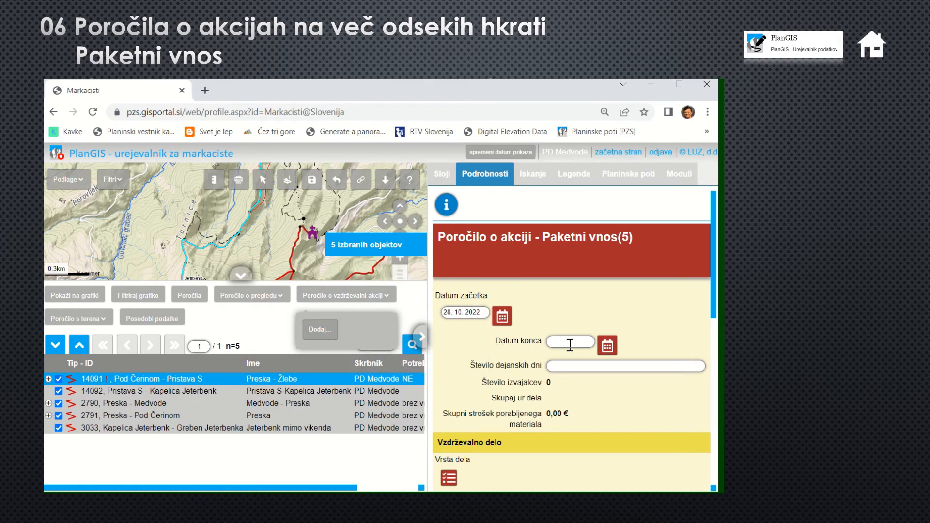
click(561, 366)
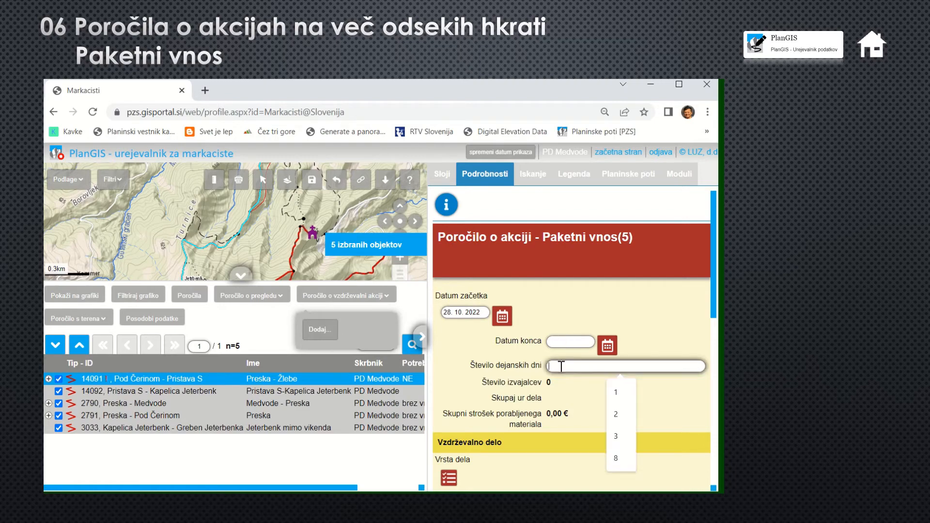
text(1)
scroll(559, 390, down, 1)
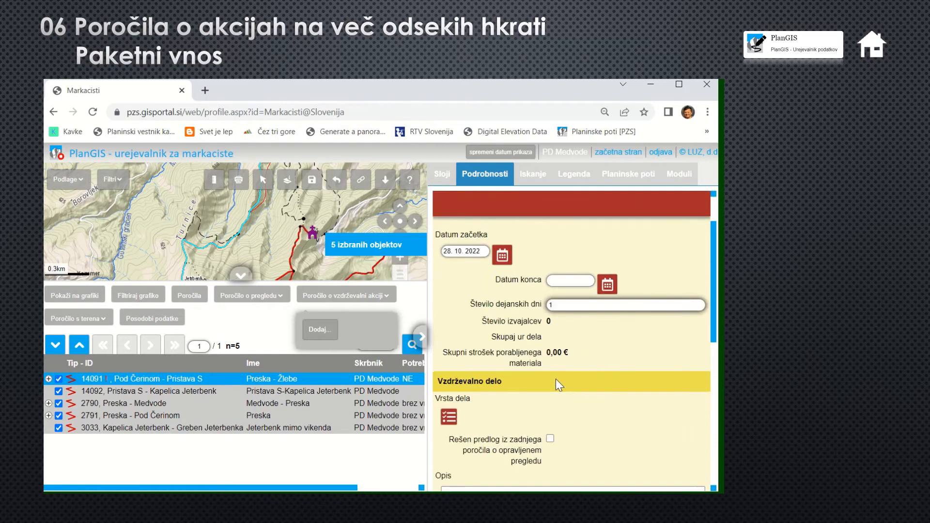
Choose "Markiranje (nove markacije, obnova)" as the type of maintenance work.
click(448, 355)
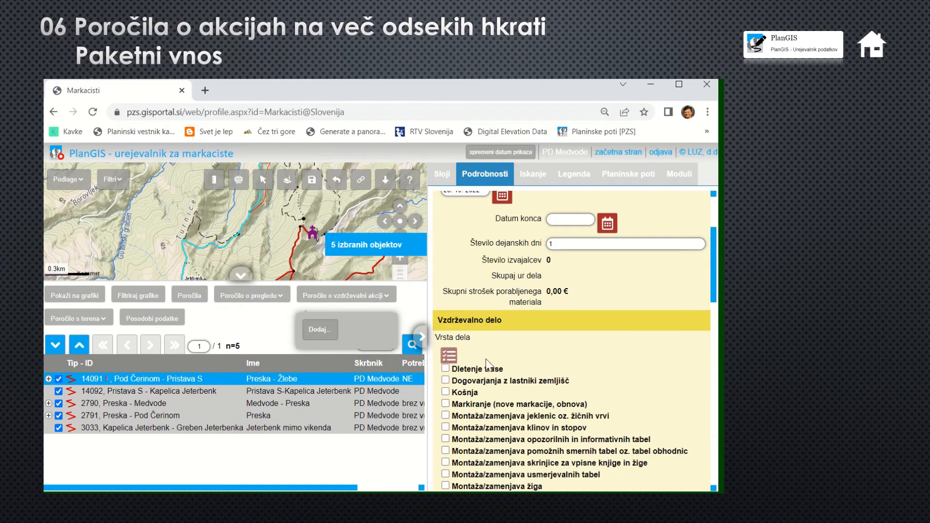
scroll(488, 362, down, 2)
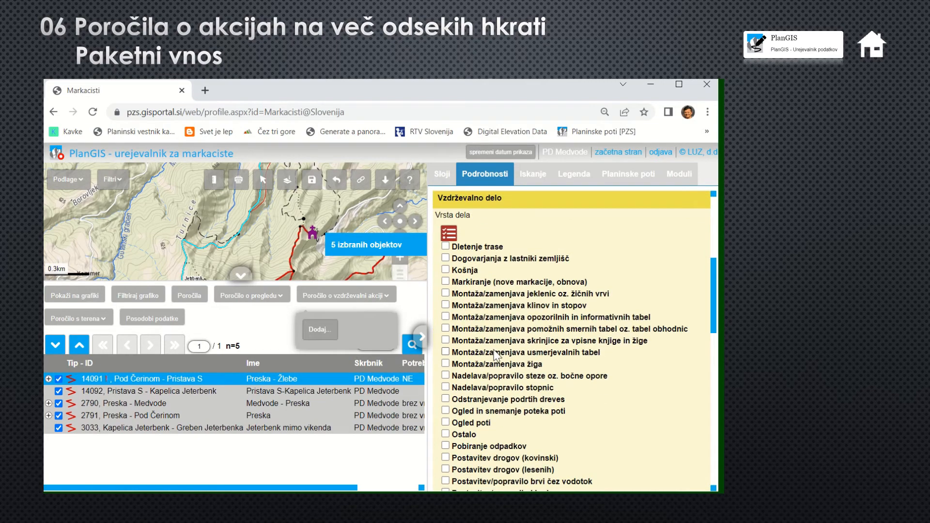
click(445, 282)
scroll(483, 332, down, 10)
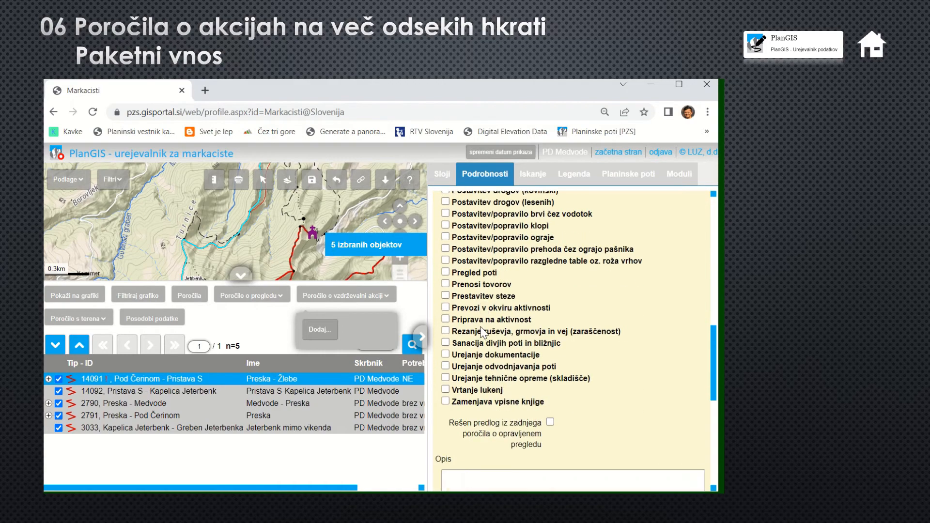
Add a trail marker (Markacist) to the report, choosing the person by name and setting the role to "vodja akcije".
scroll(483, 333, down, 1)
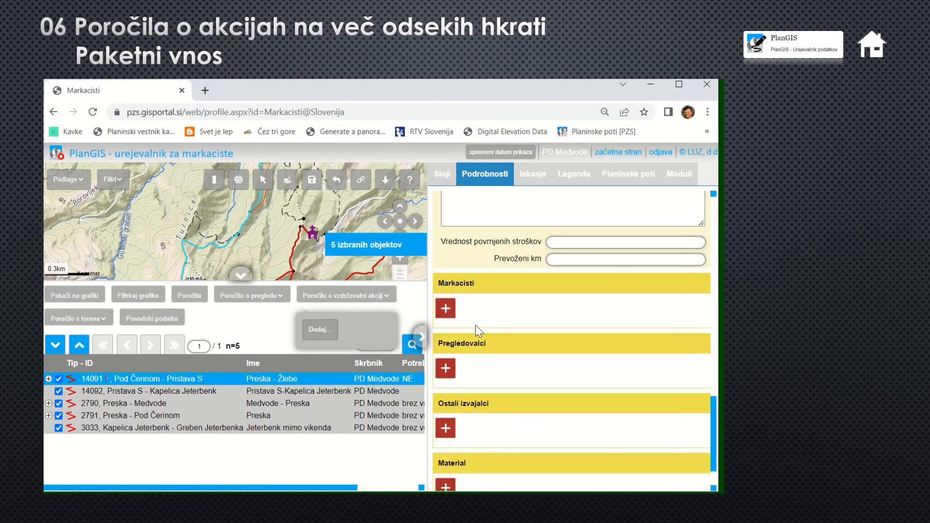
click(445, 308)
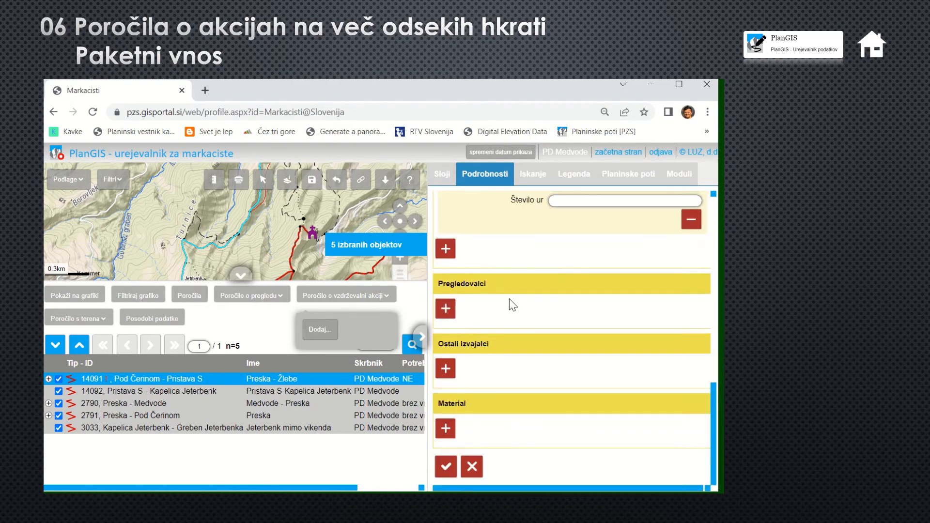
scroll(519, 294, up, 2)
click(556, 316)
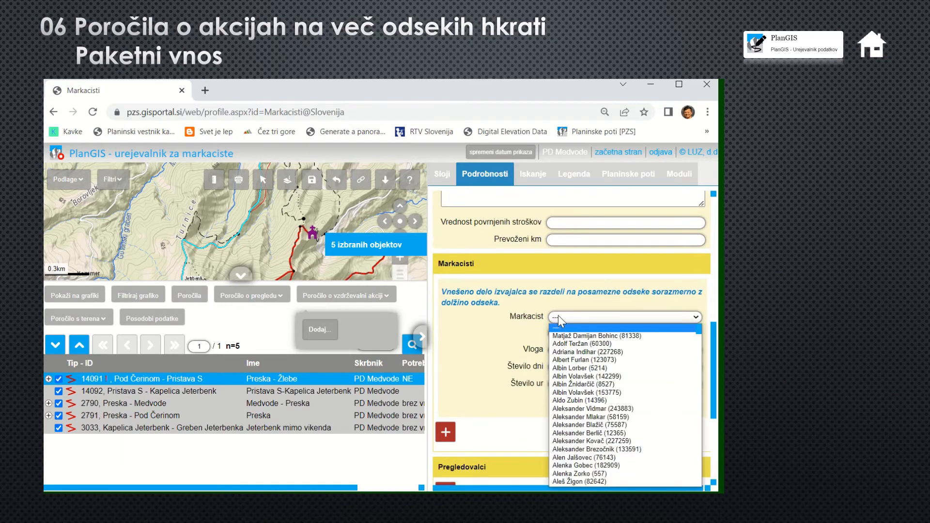
text(kat)
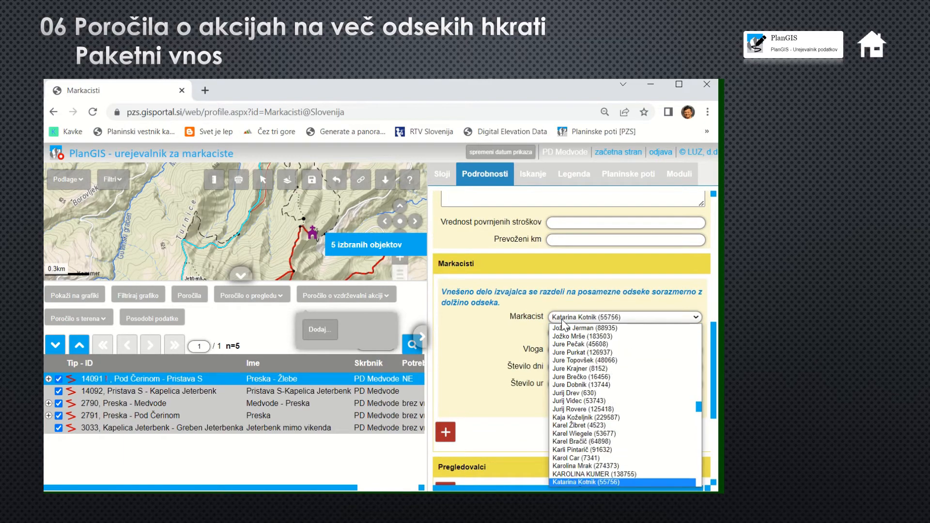
key(Return)
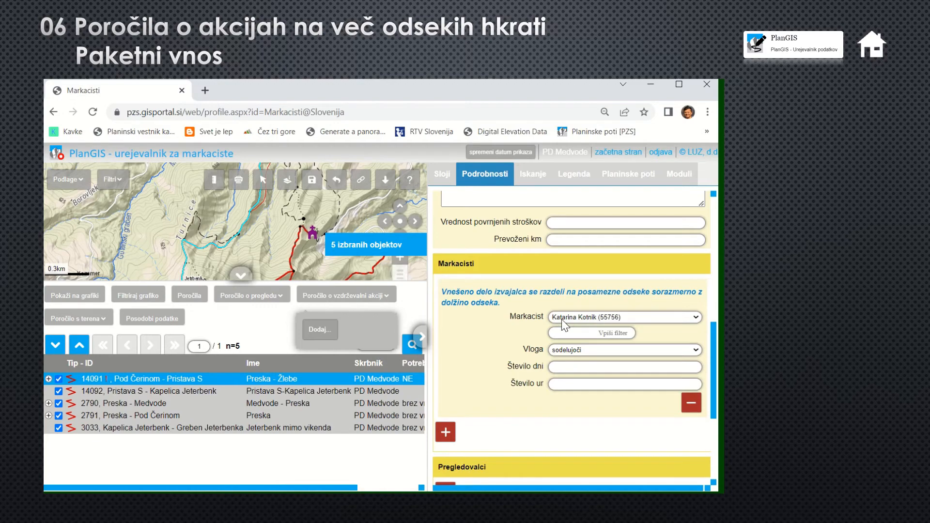
click(571, 351)
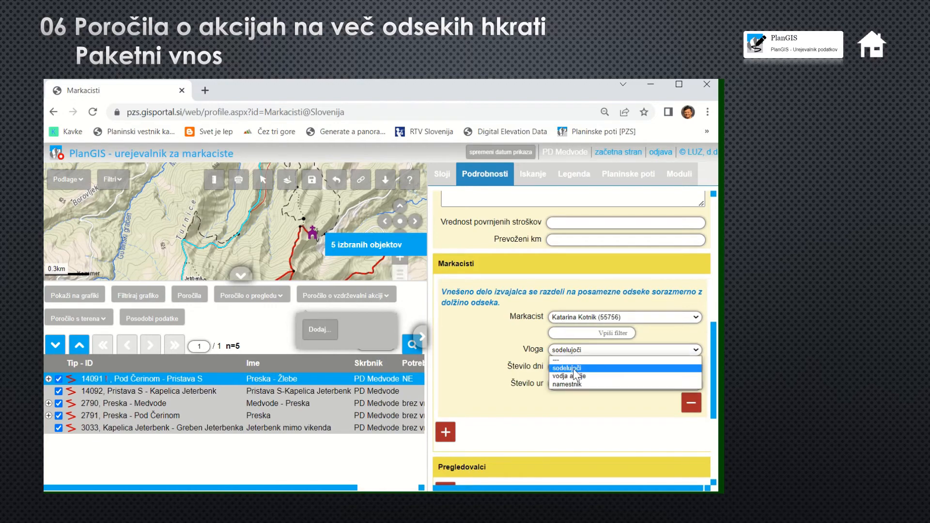
click(573, 373)
Add a second trail marker to the report, finding the person by filtering the list by surname.
scroll(573, 373, down, 1)
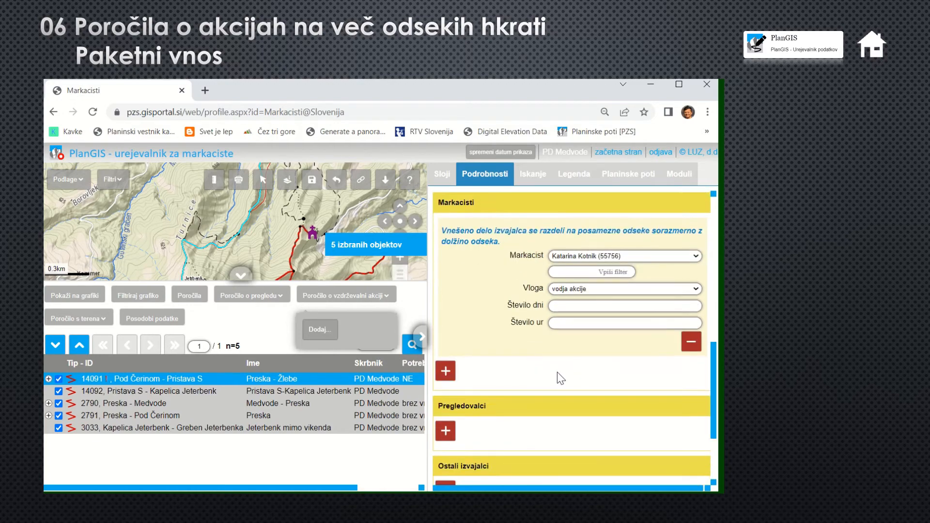
click(449, 371)
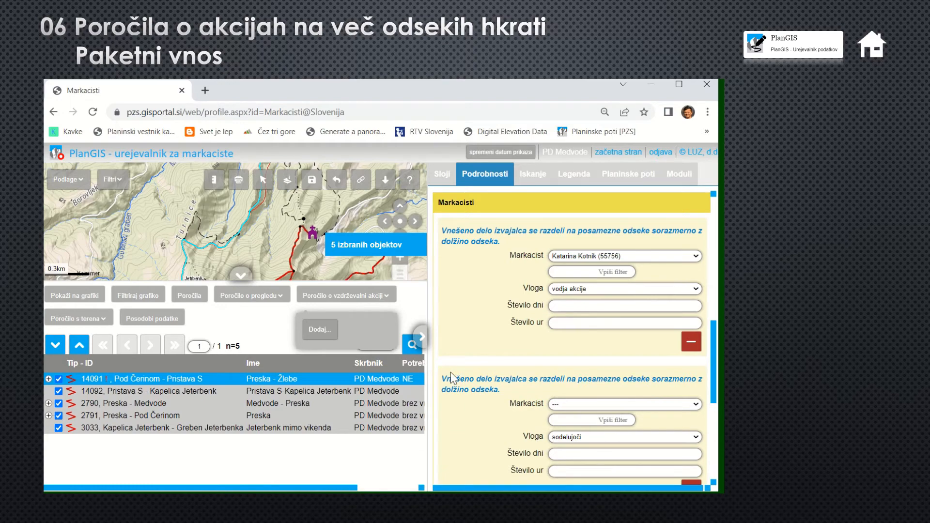
click(562, 407)
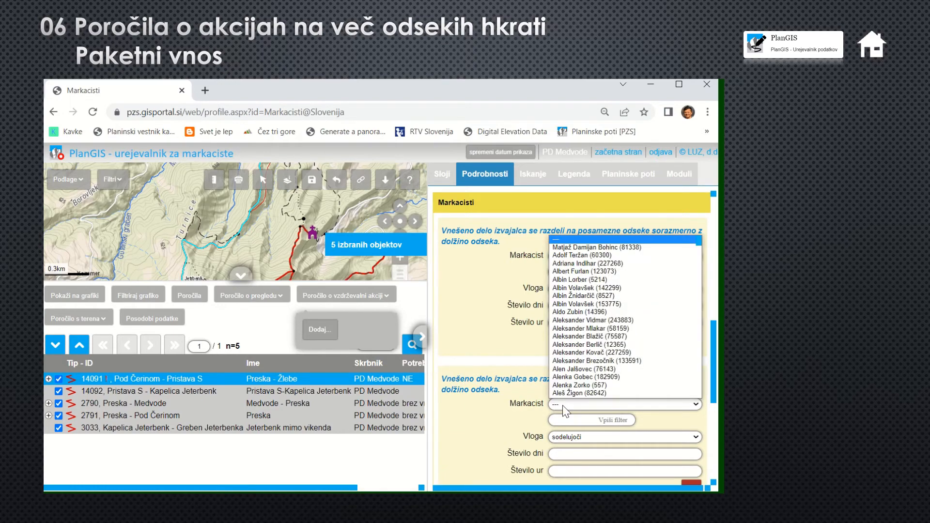
click(580, 419)
text(roban)
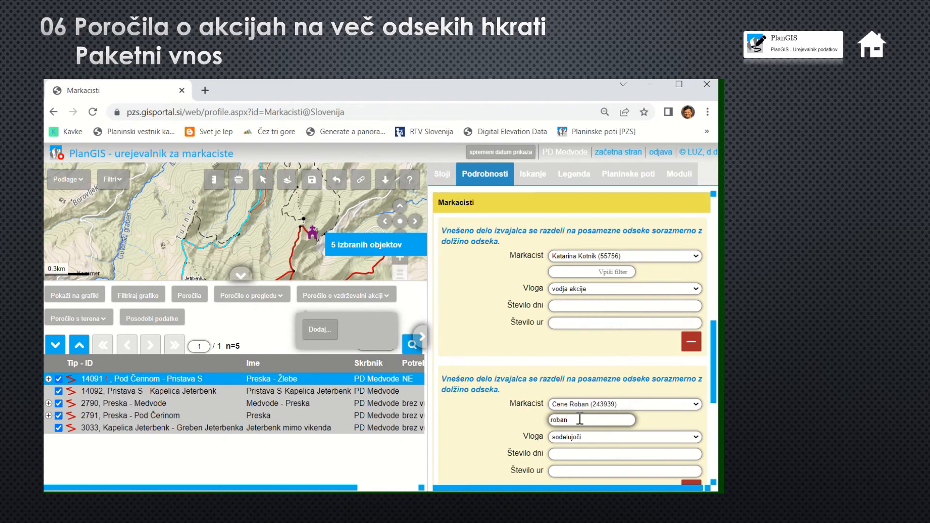
key(BackSpace)
key(BackSpace)
text(van)
click(494, 418)
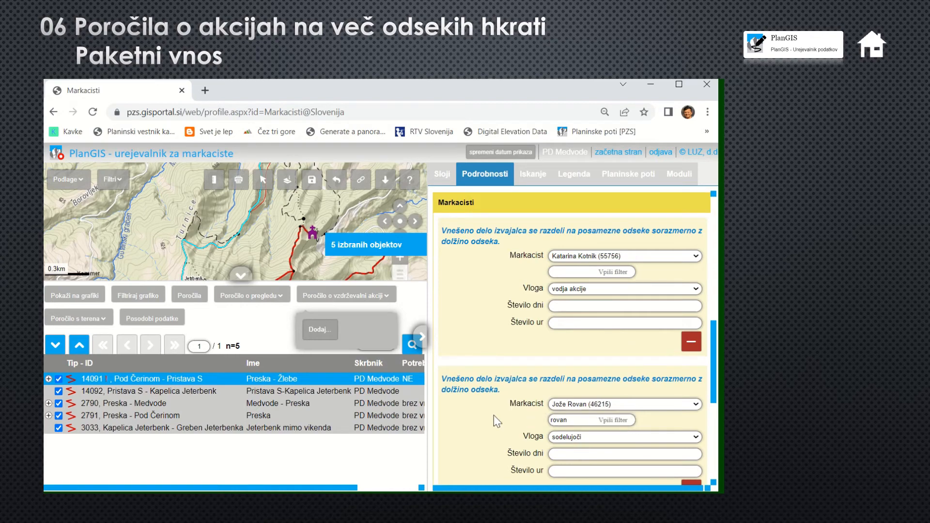
Set the number of hours (Število ur) to 3 for each of the two trail markers.
scroll(493, 418, down, 1)
scroll(493, 422, down, 1)
scroll(556, 288, up, 1)
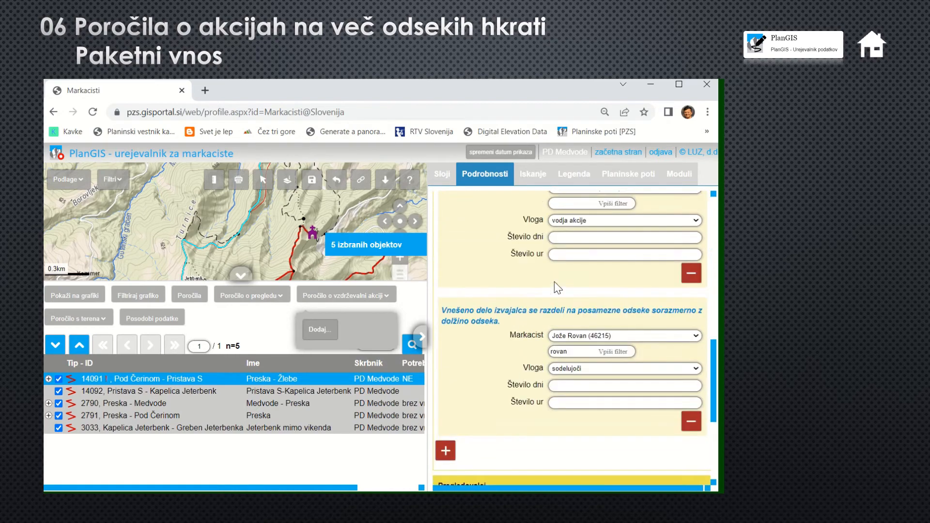
click(557, 264)
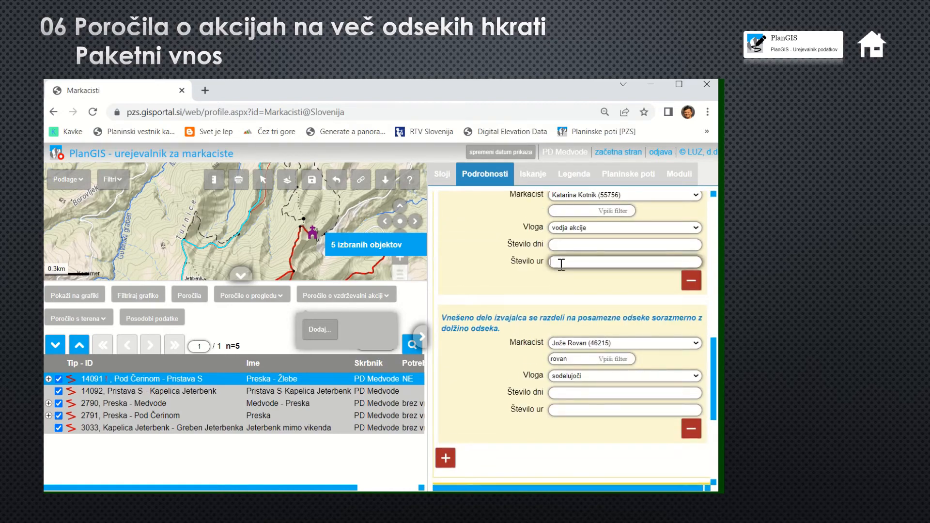
click(571, 410)
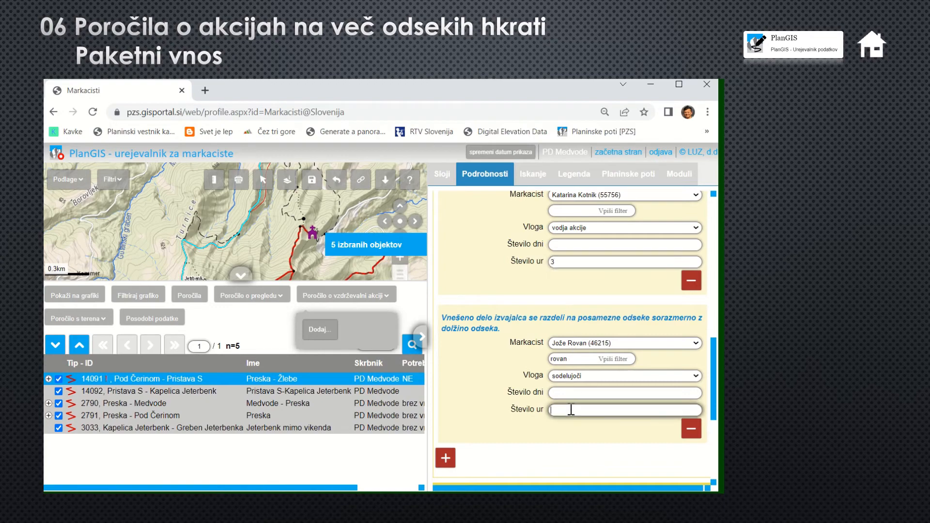
text(3)
Submit the batch action report and confirm adding the new records.
scroll(556, 426, down, 5)
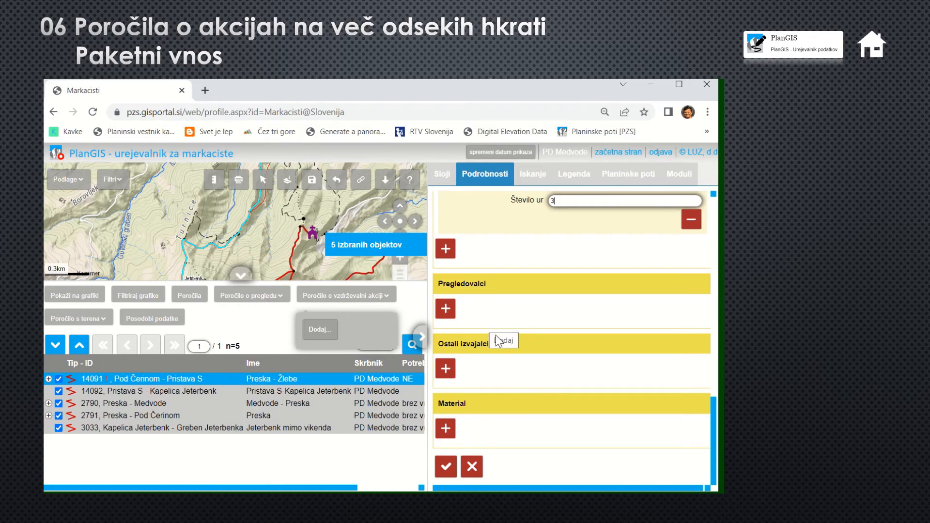
click(451, 469)
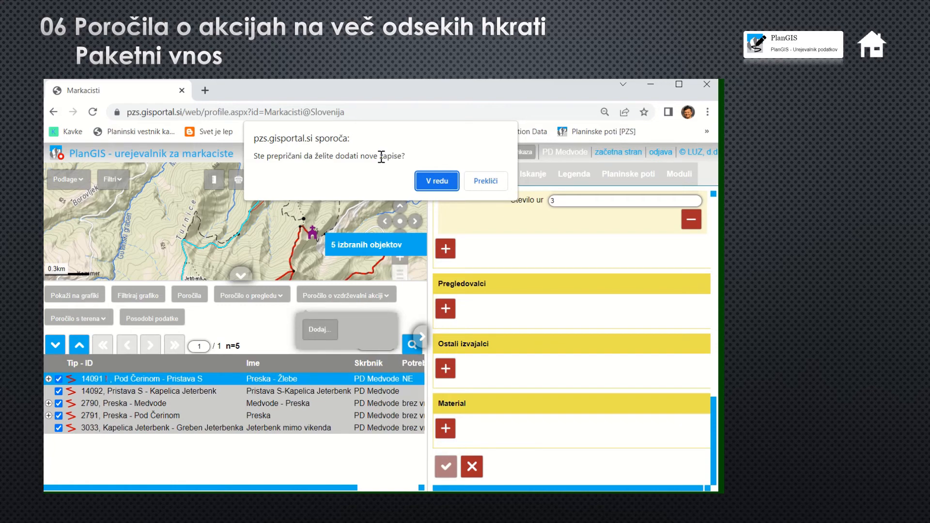
click(438, 182)
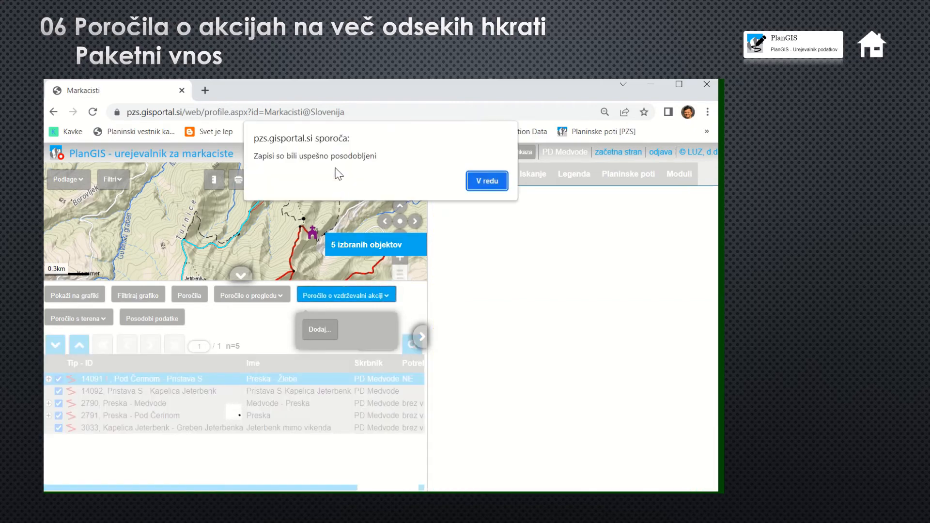
click(496, 183)
Open the action report dated 28.10.2022 among the maintenance actions of section 14091.
click(141, 417)
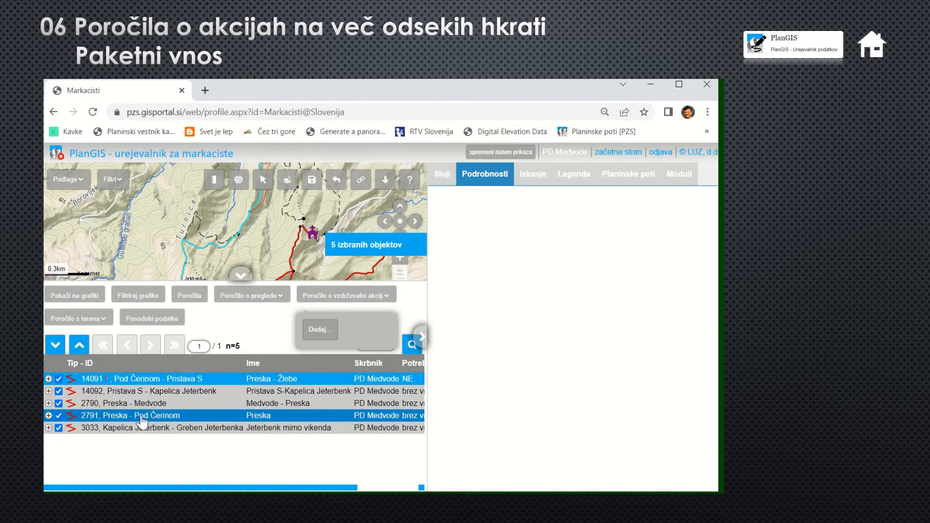
click(48, 379)
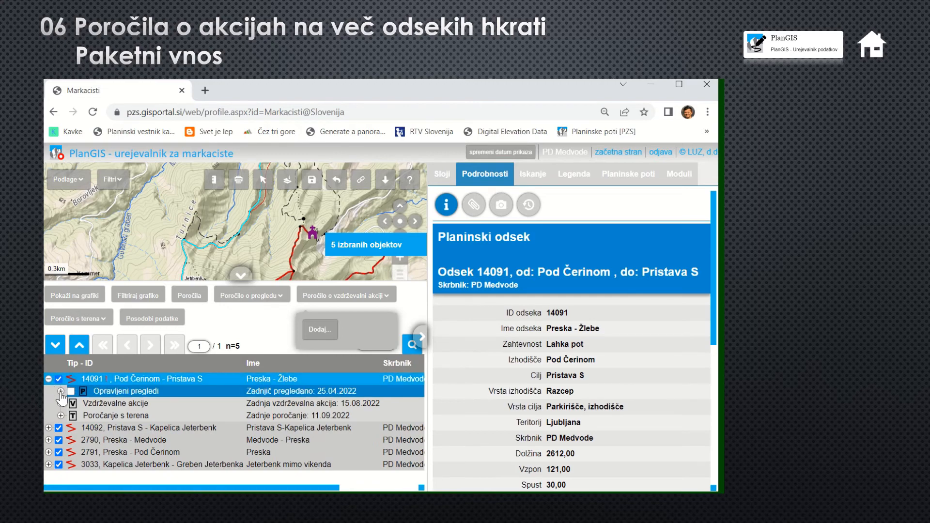
click(61, 404)
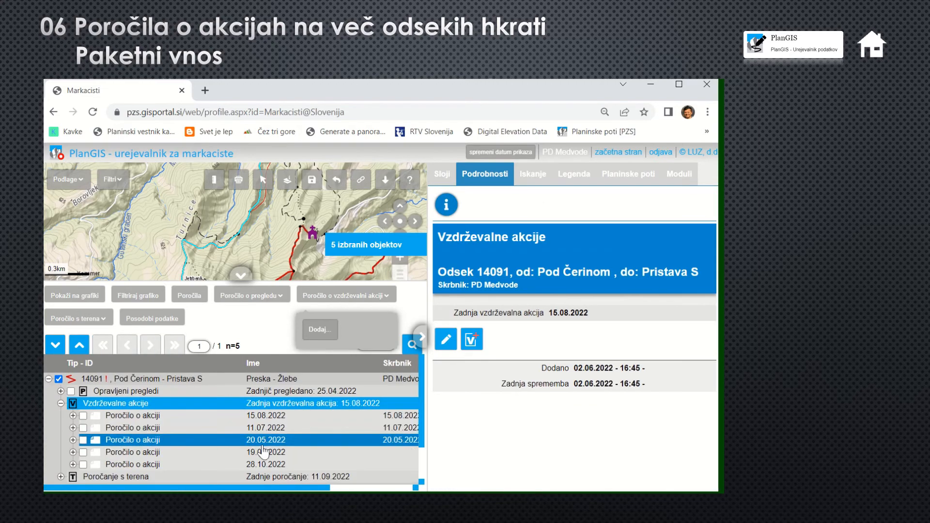
click(144, 465)
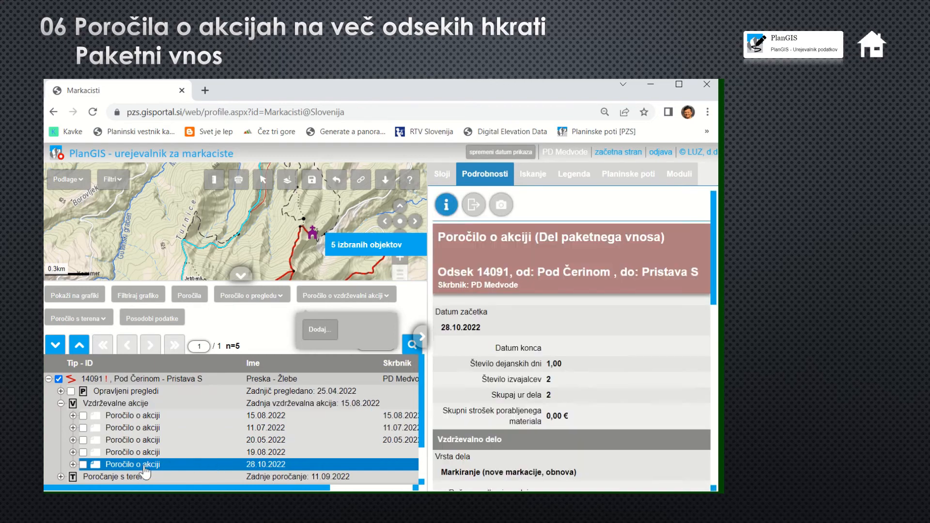
Review the section report's work type, the hours allotted to each trail marker and the material entries.
scroll(568, 287, down, 3)
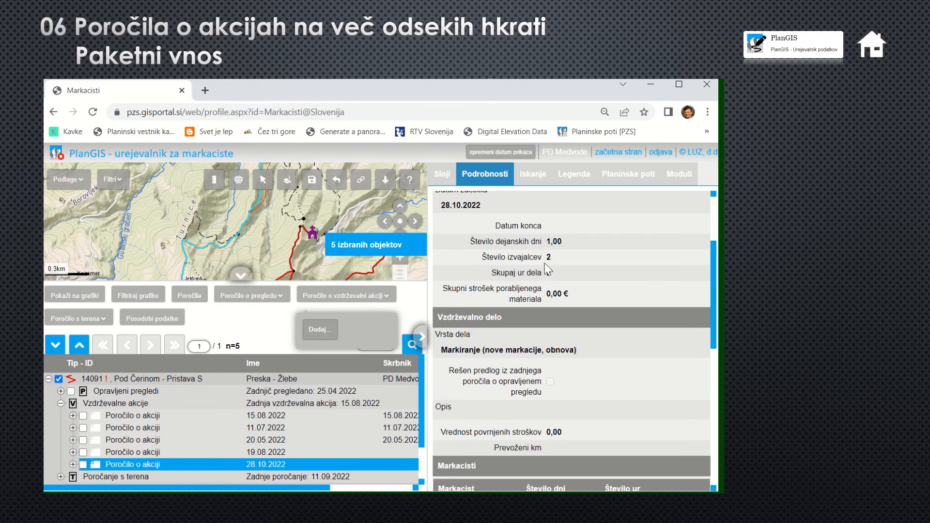
scroll(544, 264, down, 3)
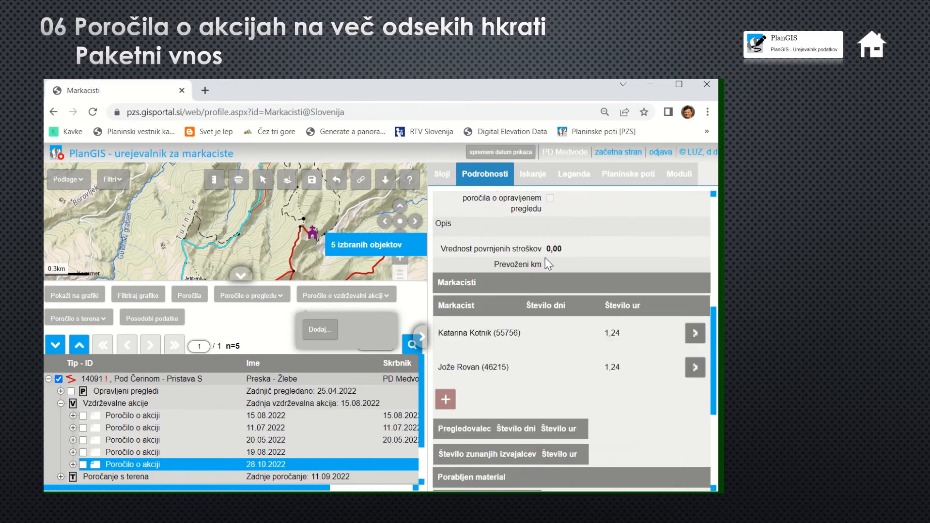
scroll(546, 267, down, 1)
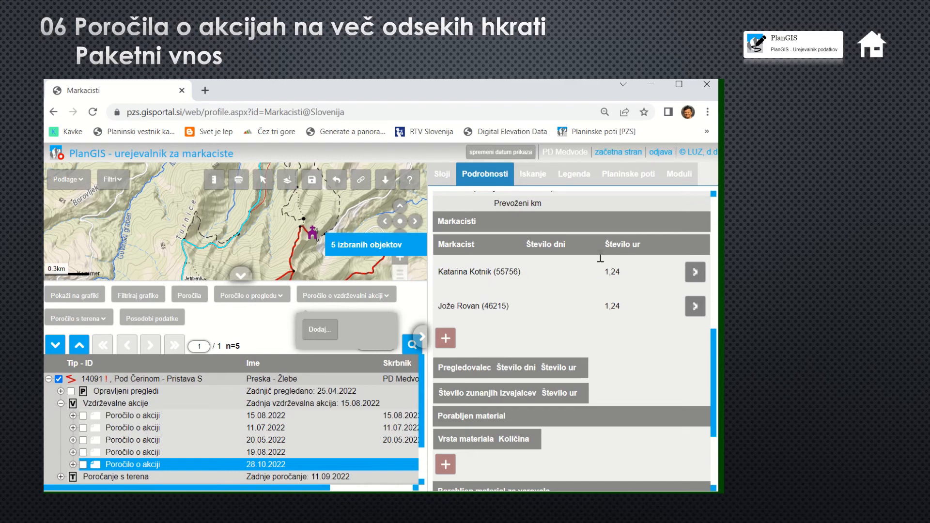
scroll(603, 305, down, 1)
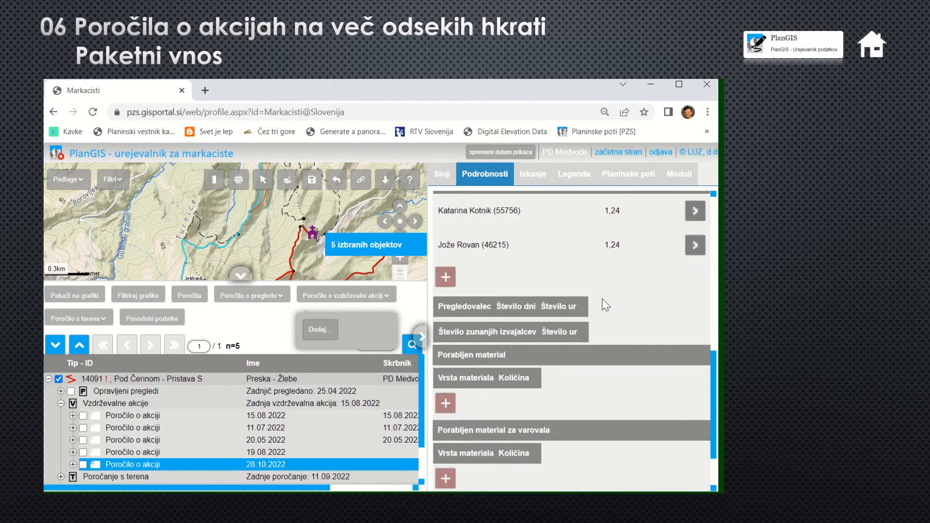
scroll(603, 299, down, 1)
scroll(597, 313, up, 2)
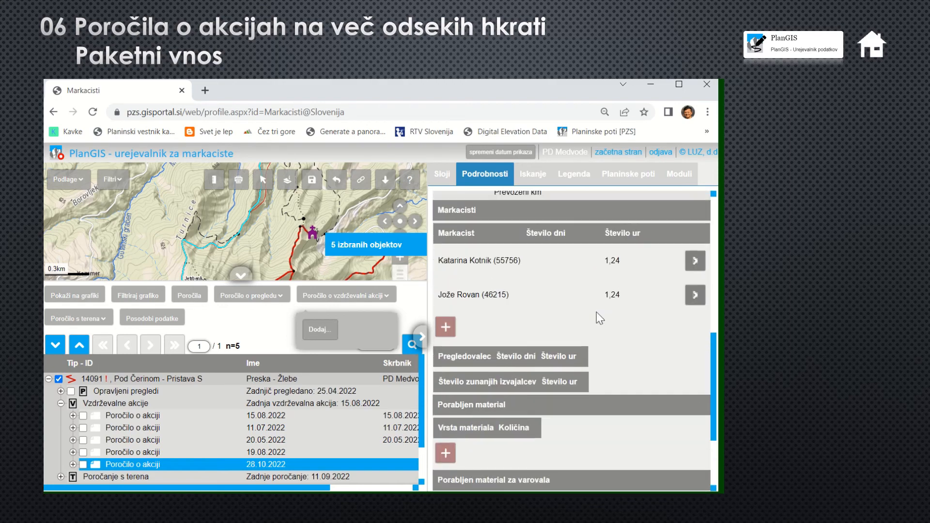
scroll(528, 296, up, 6)
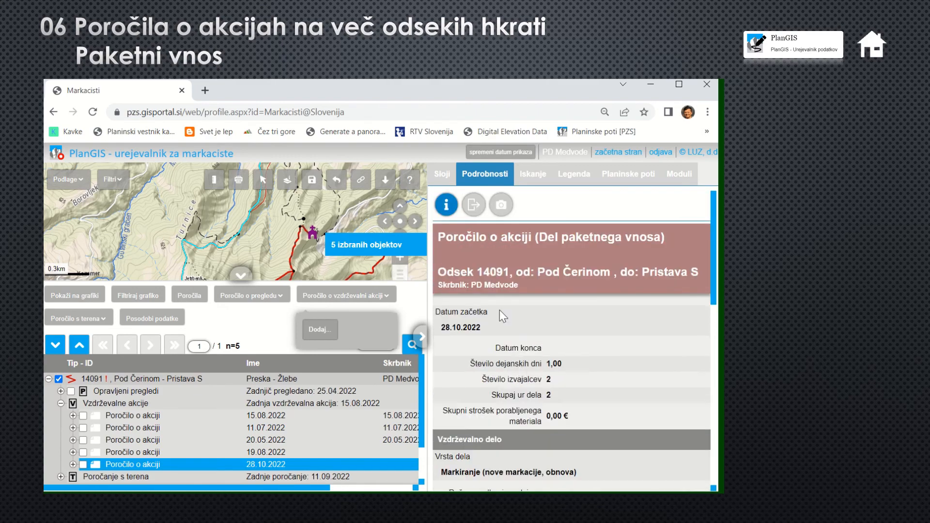
Generate the "Poročilo o vzdrževalni akciji" printout for section 14091, read through the PDF and put its window away.
click(470, 210)
click(476, 283)
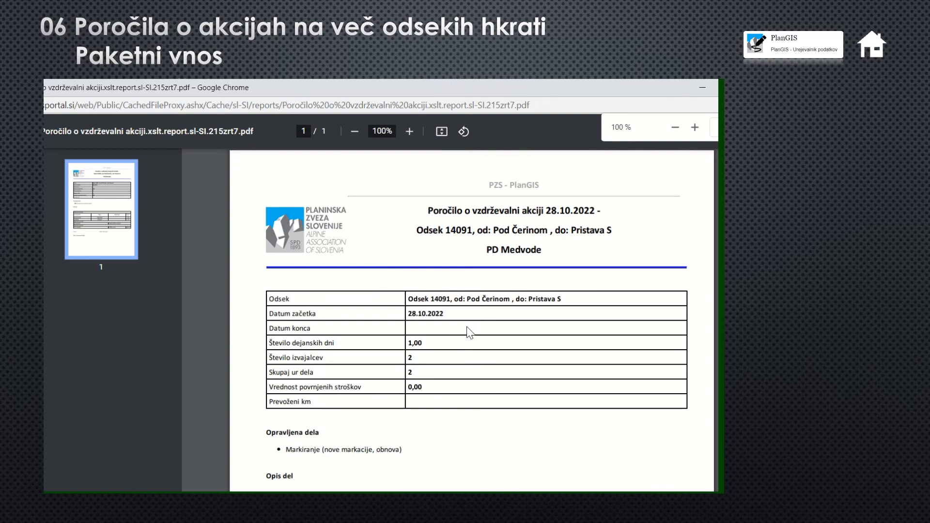
scroll(466, 328, down, 4)
scroll(467, 327, down, 3)
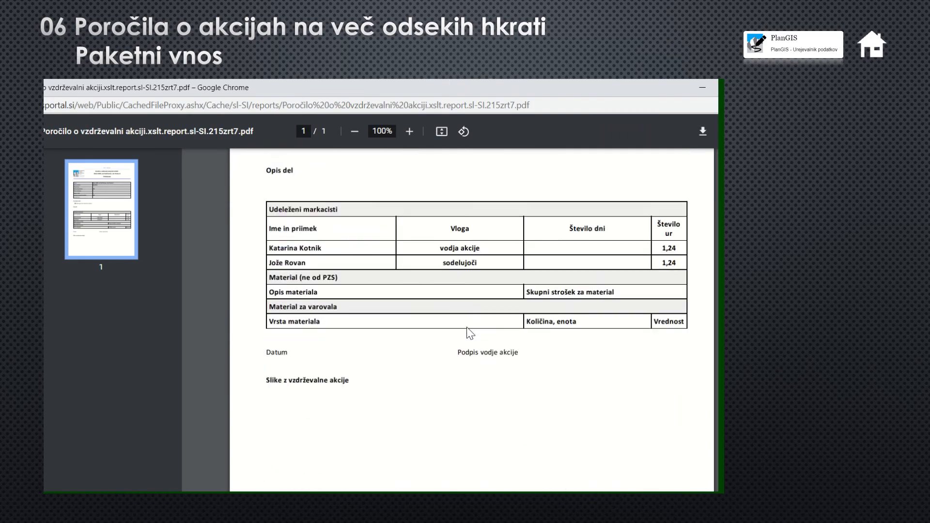
scroll(473, 336, up, 7)
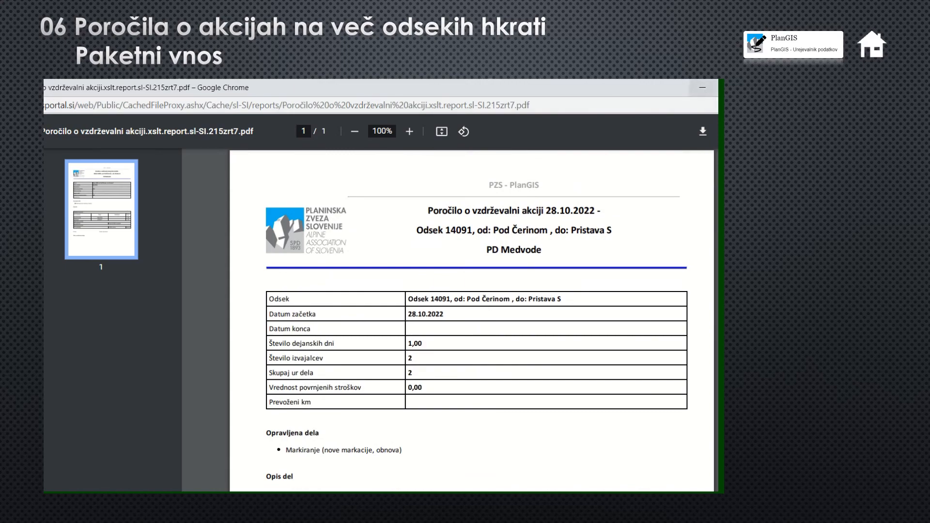
click(702, 87)
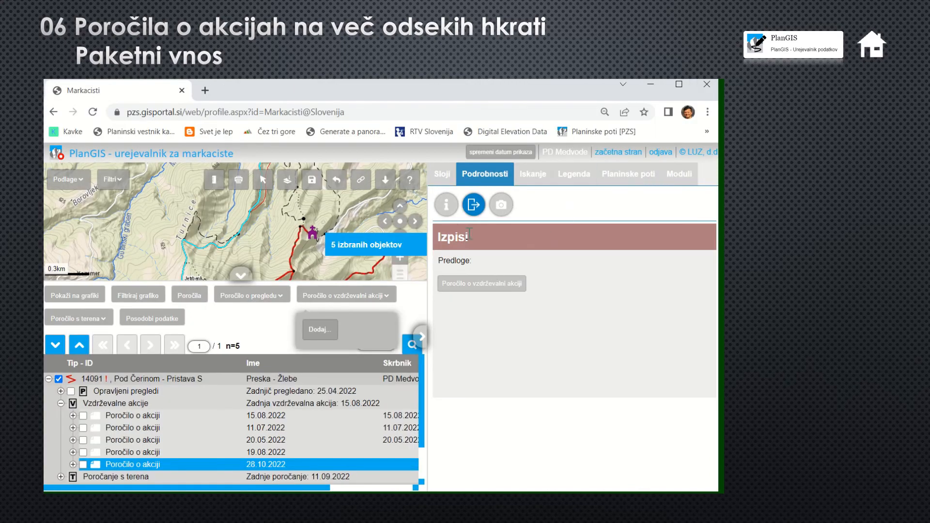
Return to the section report's details, open the batch report it belongs to and review its data.
click(448, 208)
scroll(500, 346, down, 10)
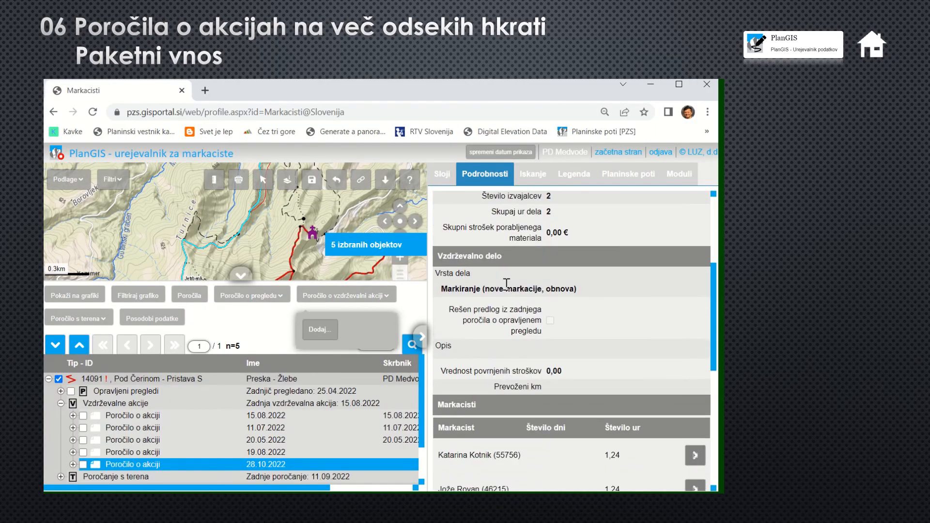
scroll(499, 346, down, 1)
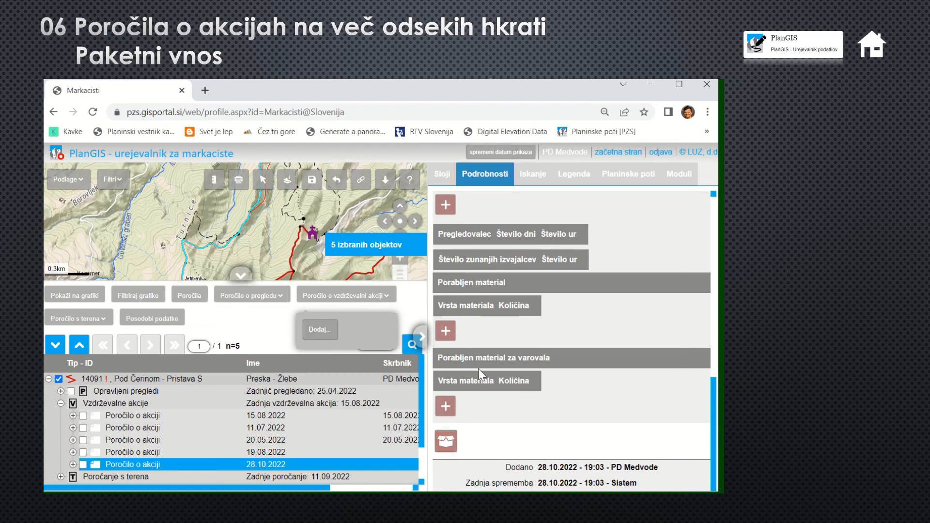
click(446, 441)
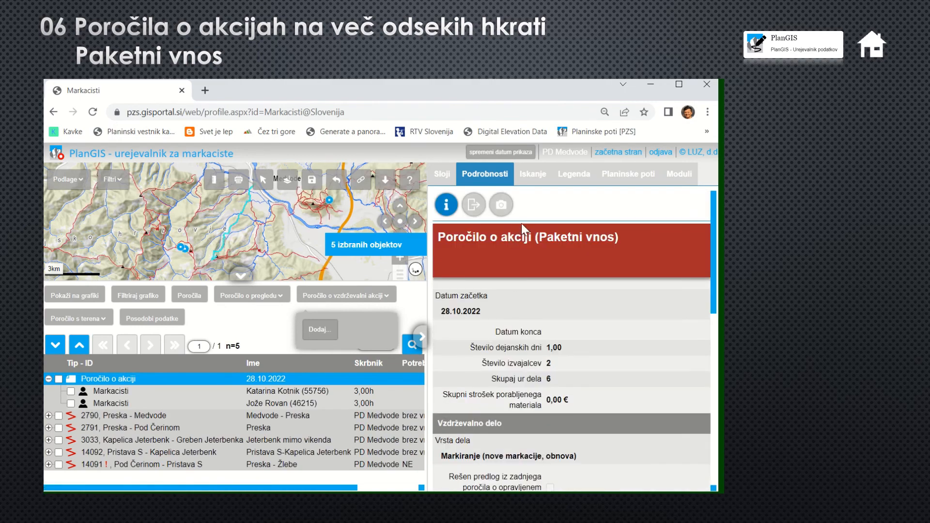
scroll(522, 246, down, 2)
scroll(523, 248, down, 2)
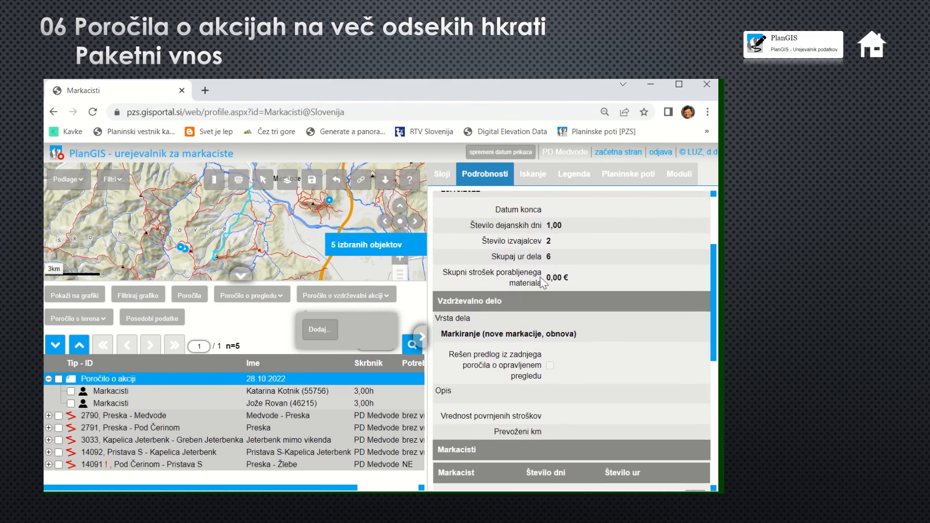
Examine the batch report's trail marker hours, its used-material section and its summary data.
scroll(542, 283, down, 6)
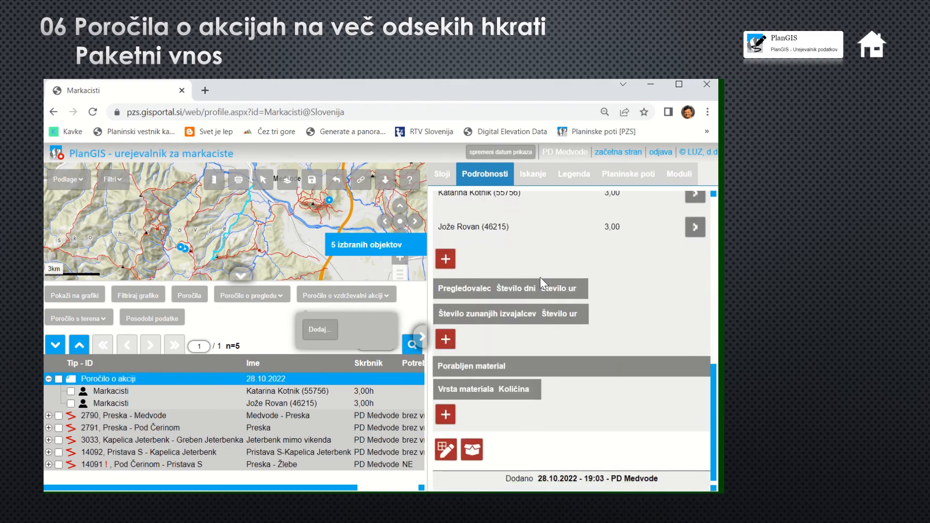
scroll(543, 283, up, 2)
scroll(543, 283, up, 5)
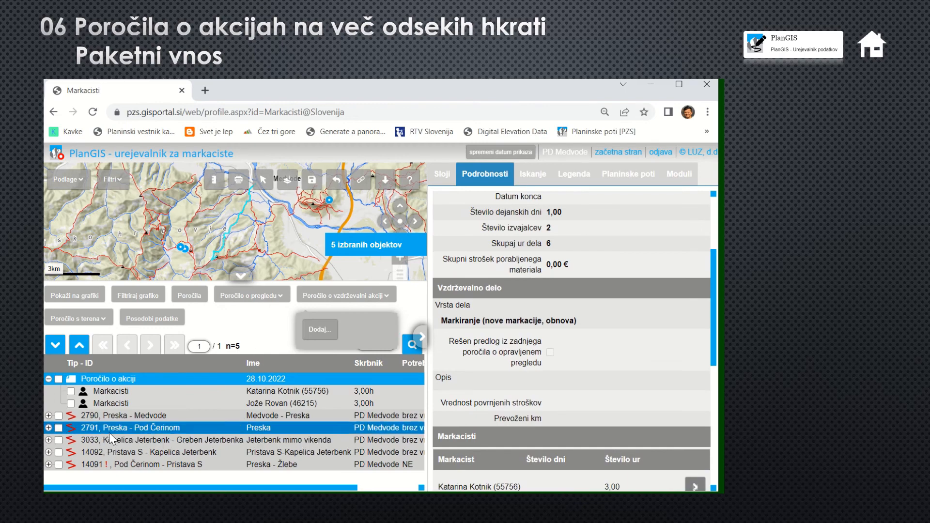
Open the action report dated 28.10.2022 among the maintenance actions of section 2790, Preska - Medvode.
click(49, 415)
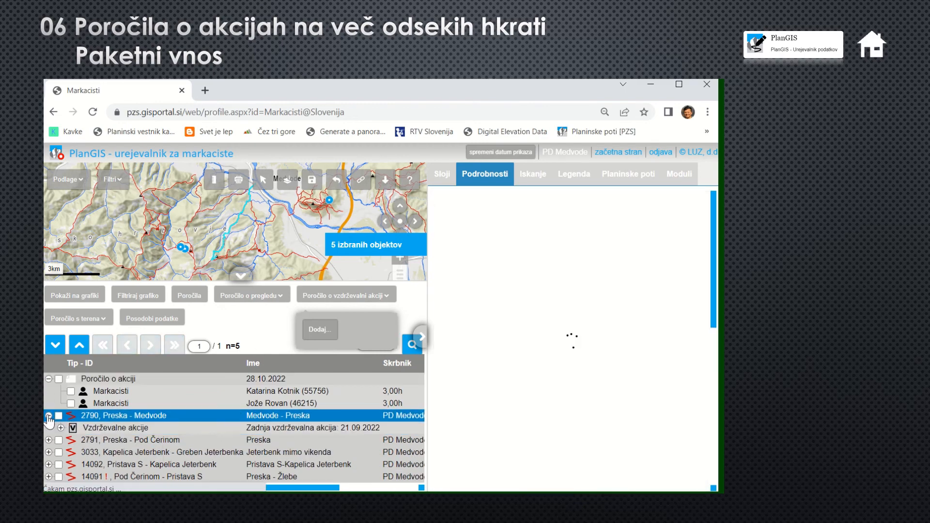
click(60, 428)
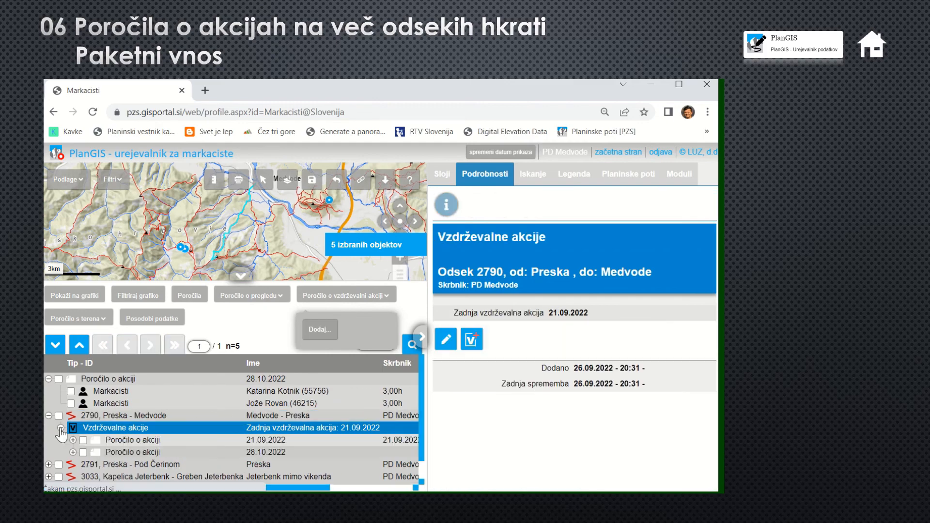
click(158, 452)
Review the section 2790 report's total work hours, the hours allotted to each trail marker and the material entries.
scroll(551, 346, down, 3)
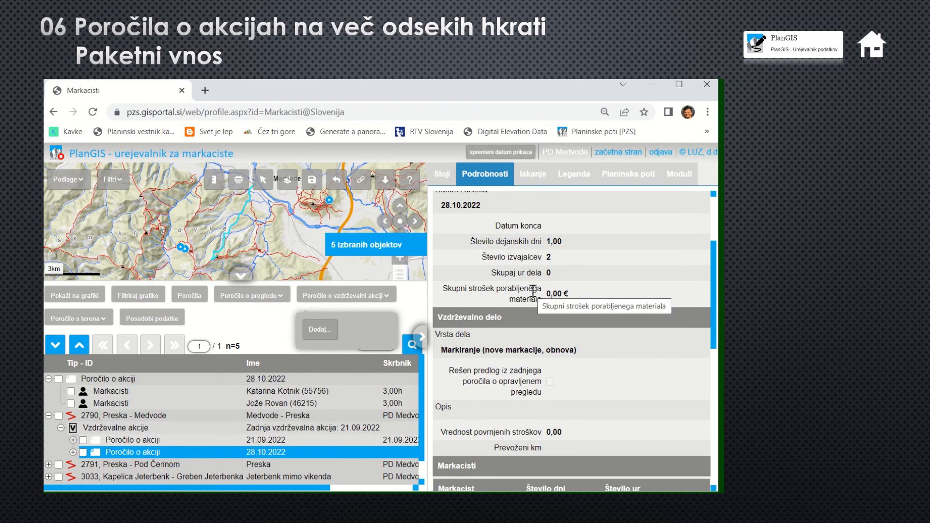
scroll(533, 290, down, 2)
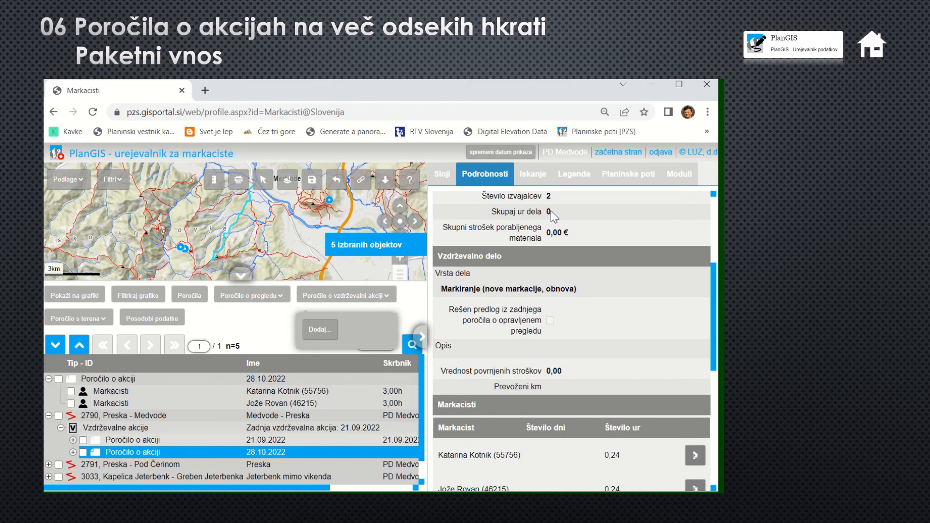
scroll(570, 303, down, 3)
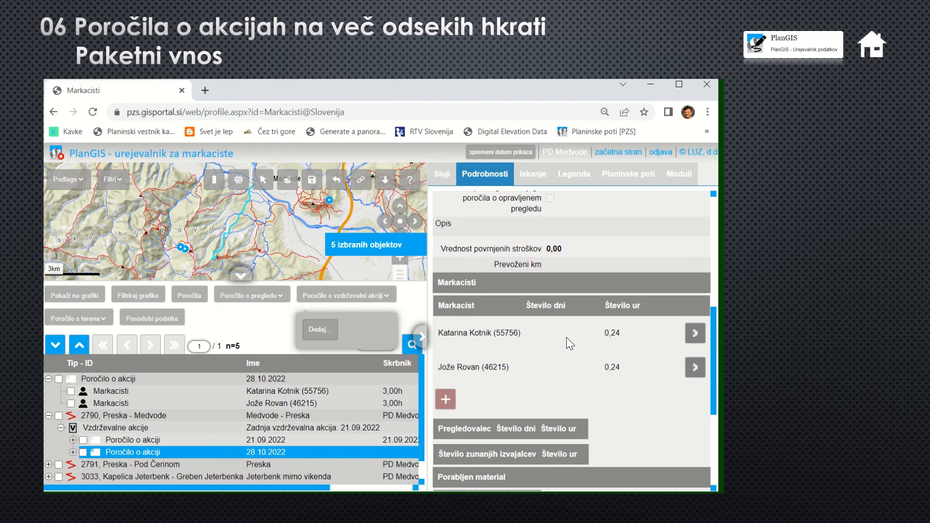
scroll(565, 336, down, 3)
scroll(565, 334, up, 10)
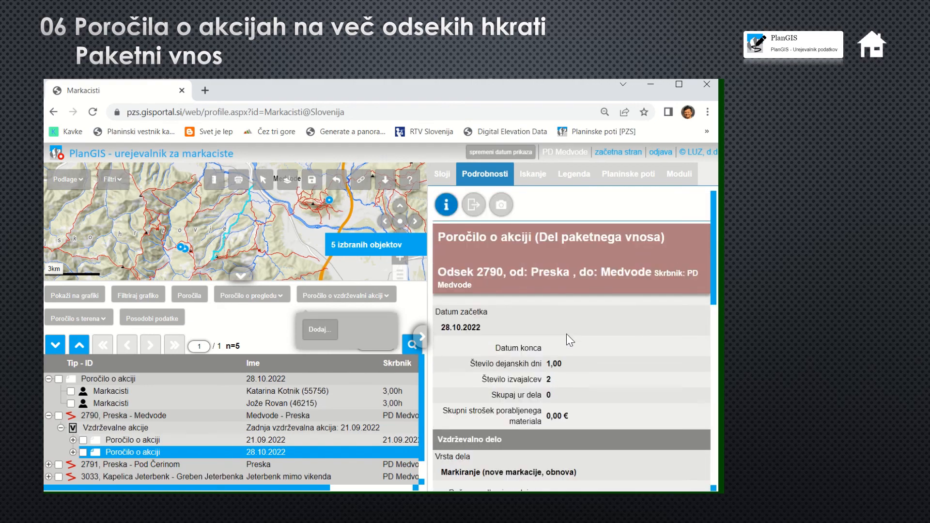
scroll(564, 334, down, 5)
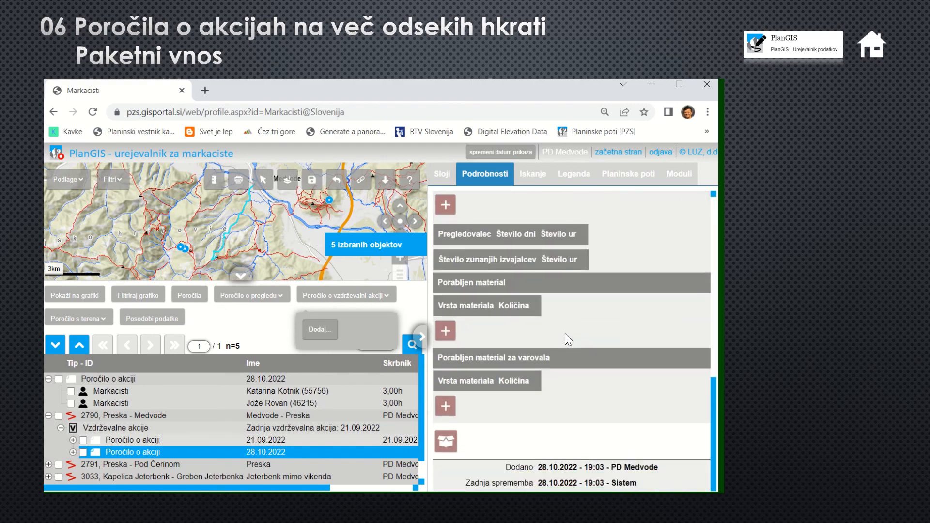
click(286, 417)
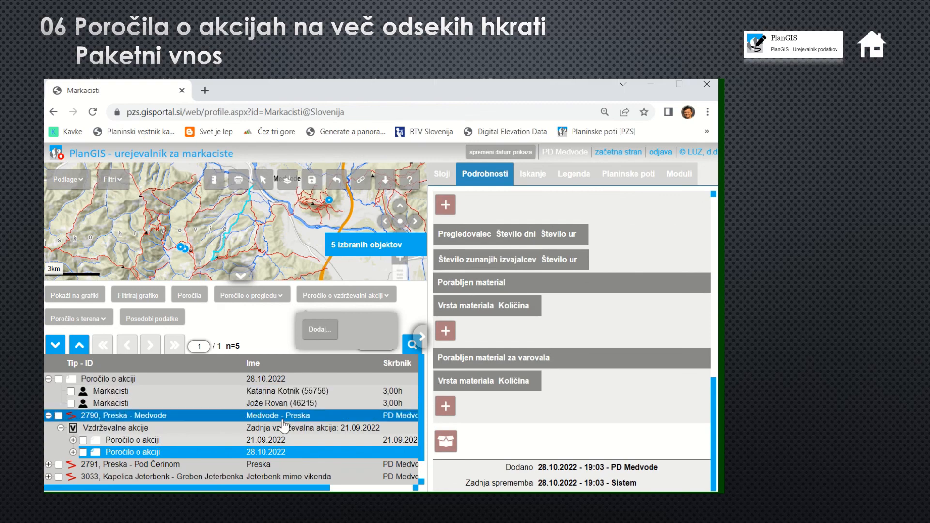